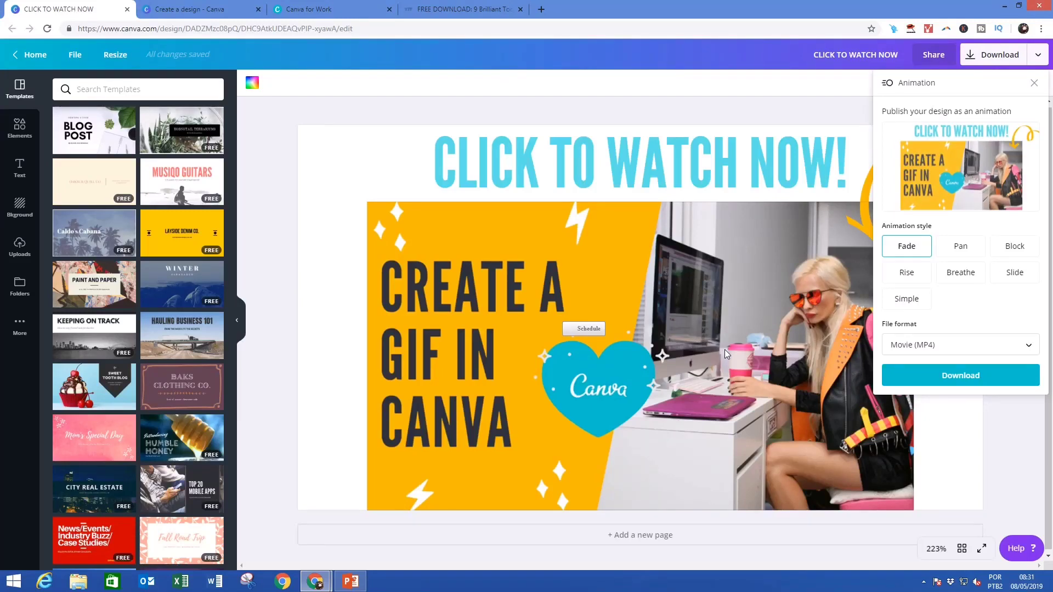
- Preview the Pan, Block, Rise, Breathe and Slide animations, then apply Simple at Medium speed
left_click(964, 259)
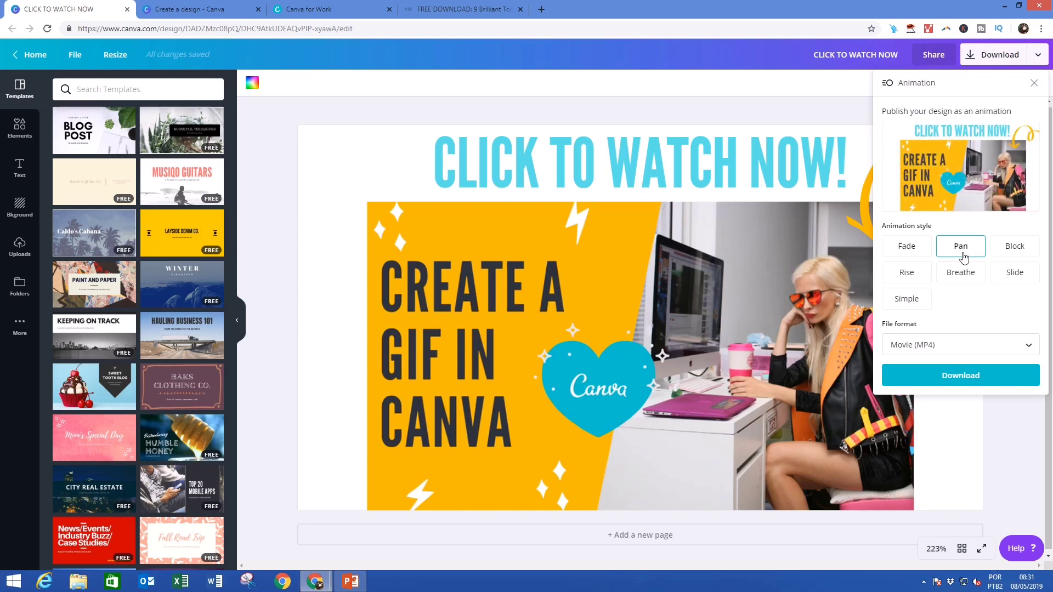
left_click(1012, 253)
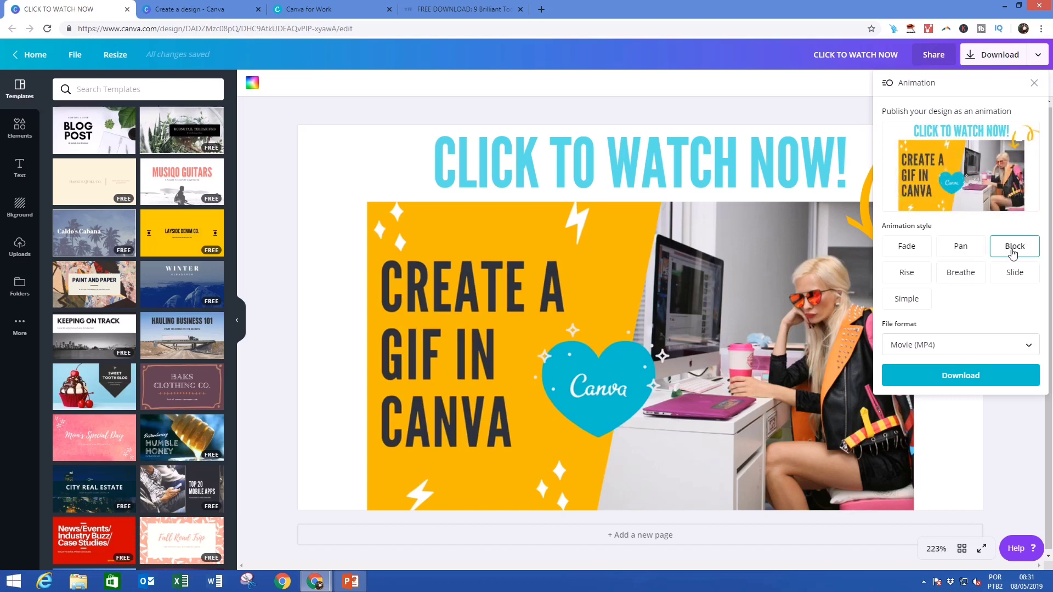
left_click(913, 276)
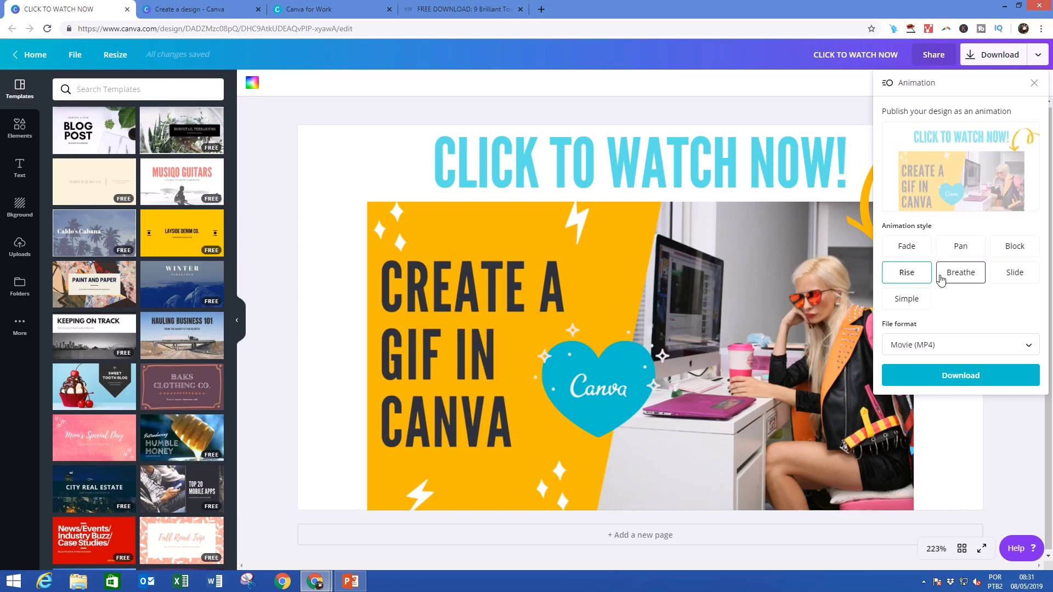
left_click(954, 280)
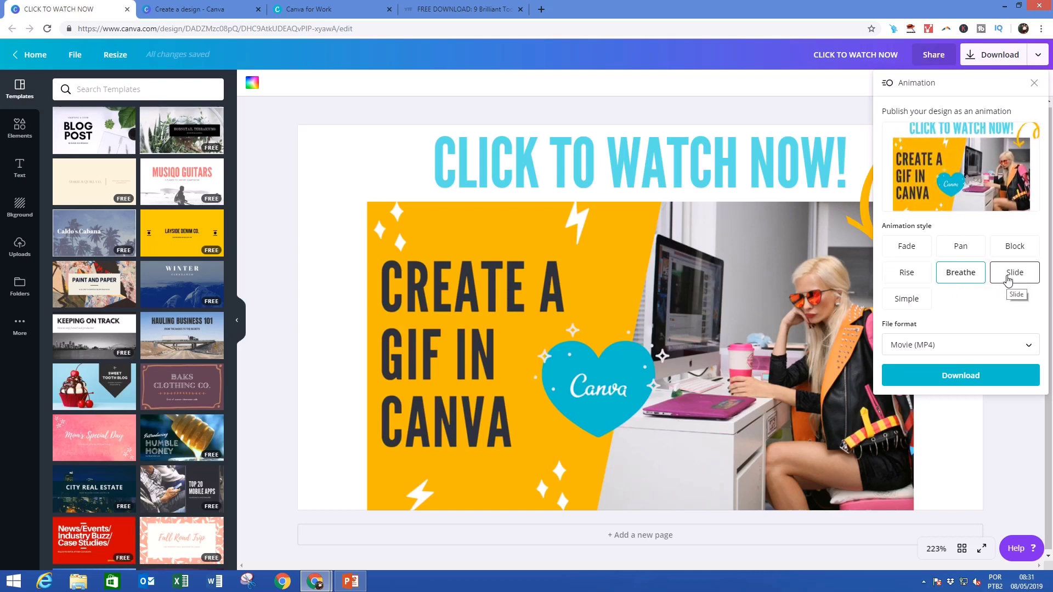
left_click(1007, 281)
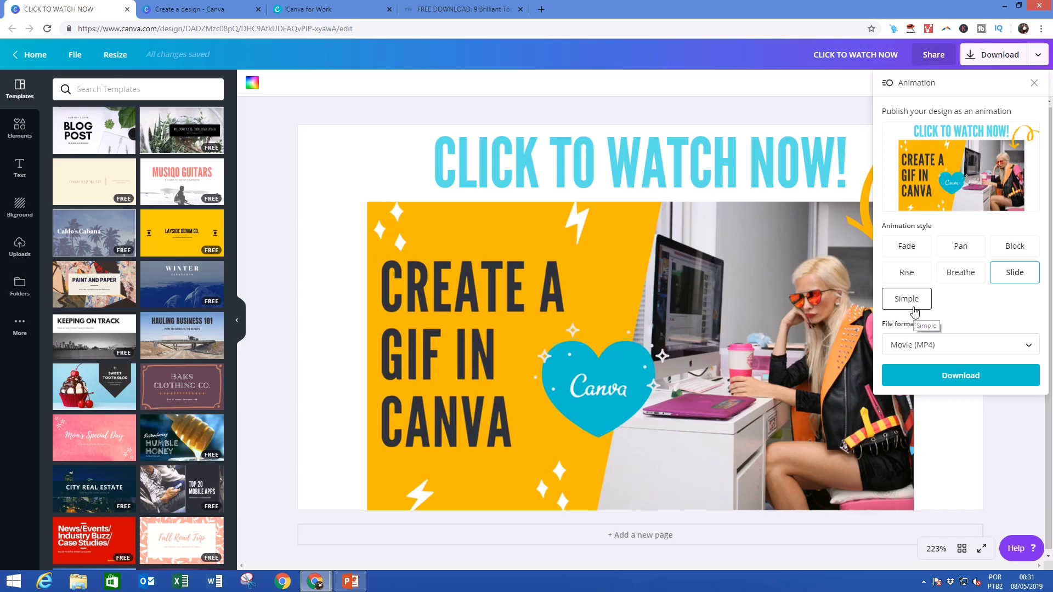
left_click(912, 303)
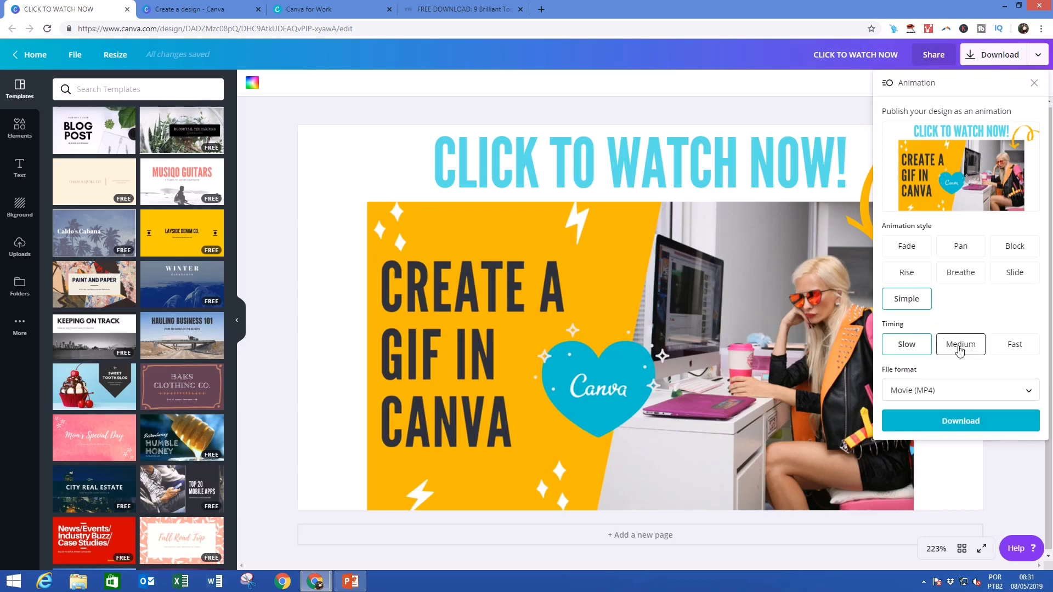
left_click(959, 347)
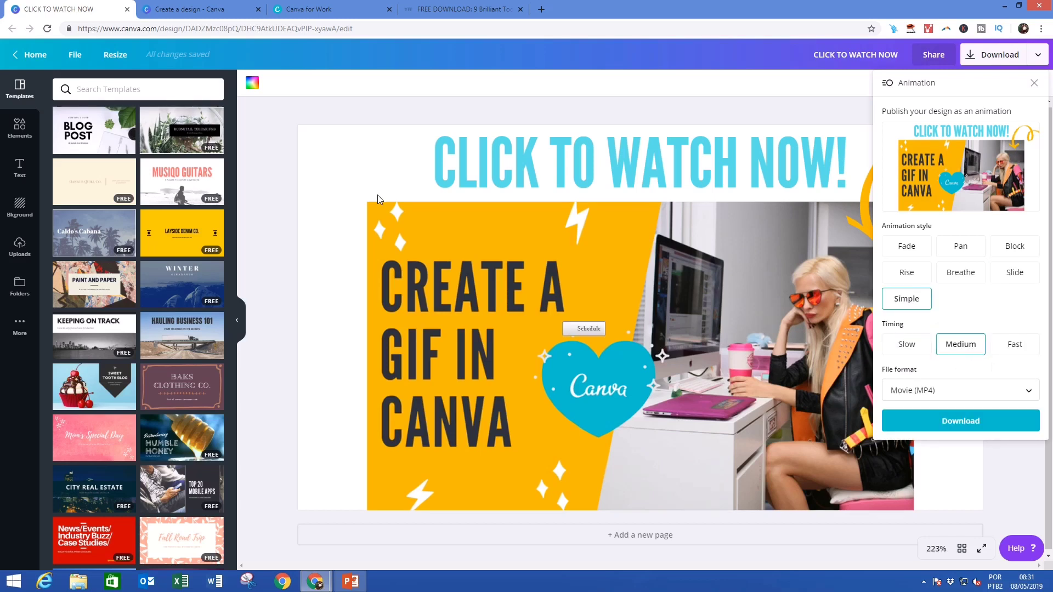
left_click(222, 12)
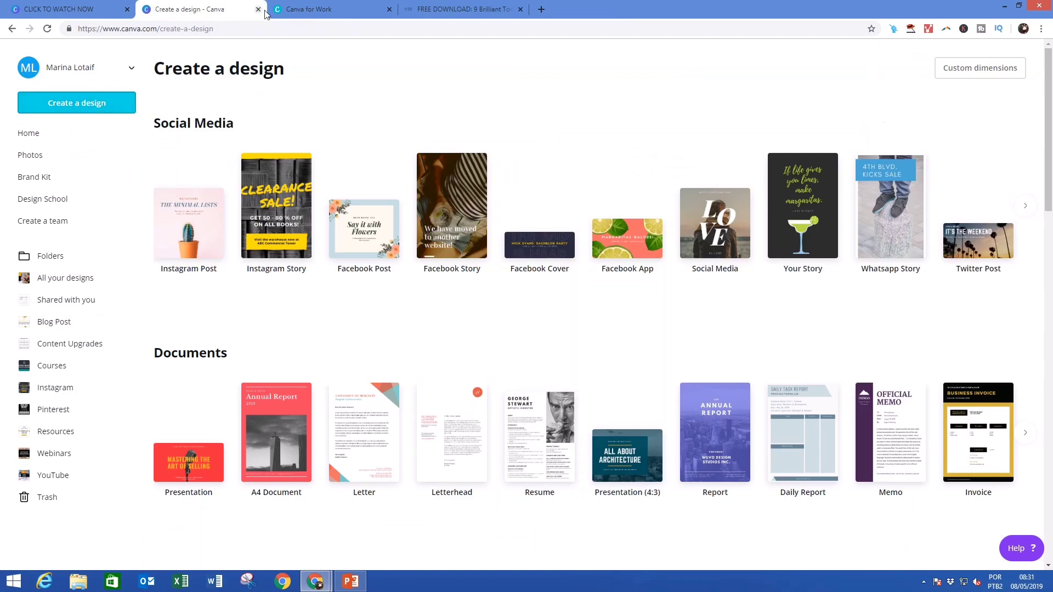
left_click(288, 11)
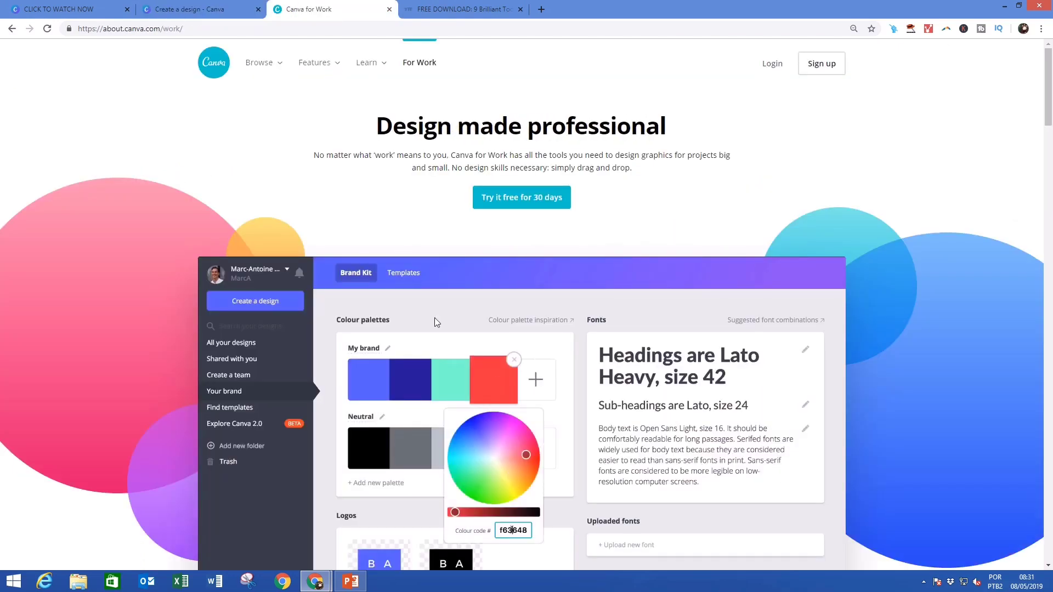
scroll(473, 291, "down", 1)
scroll(473, 297, "down", 1)
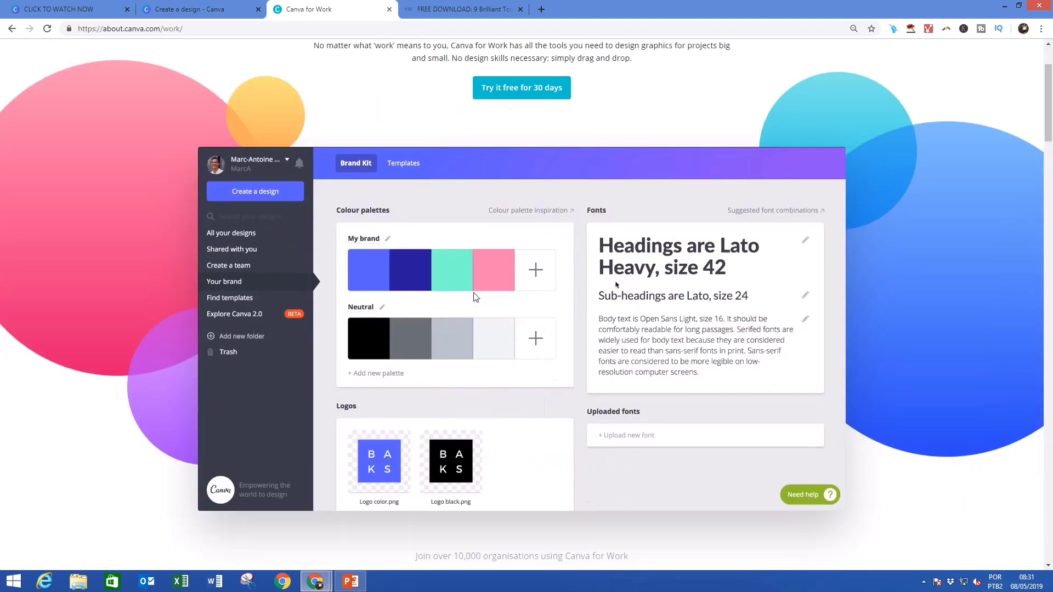
scroll(473, 296, "down", 1)
scroll(473, 296, "down", 1)
scroll(474, 296, "down", 2)
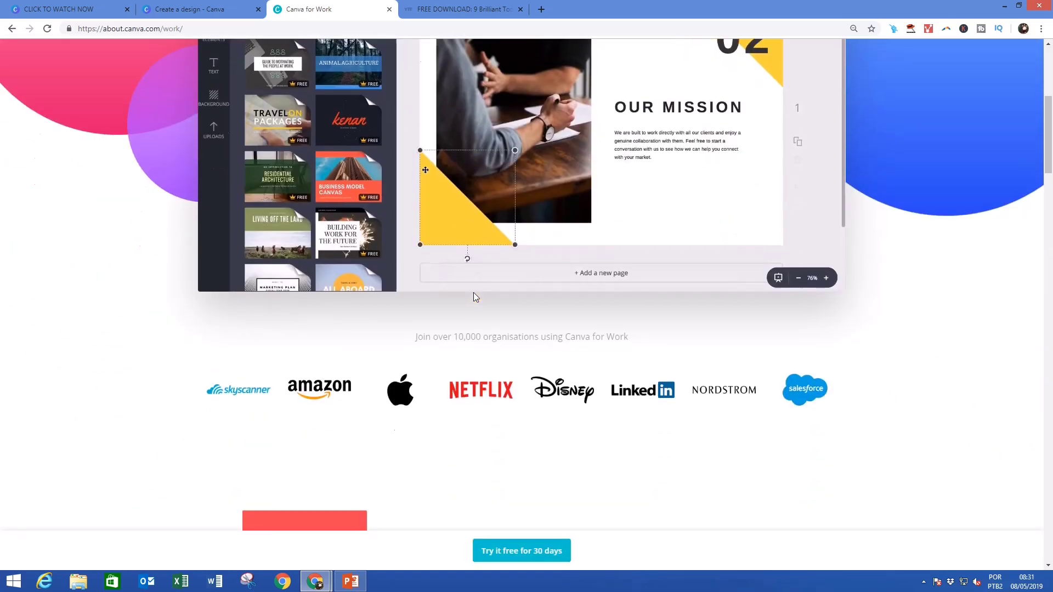
scroll(474, 297, "down", 1)
scroll(474, 296, "down", 1)
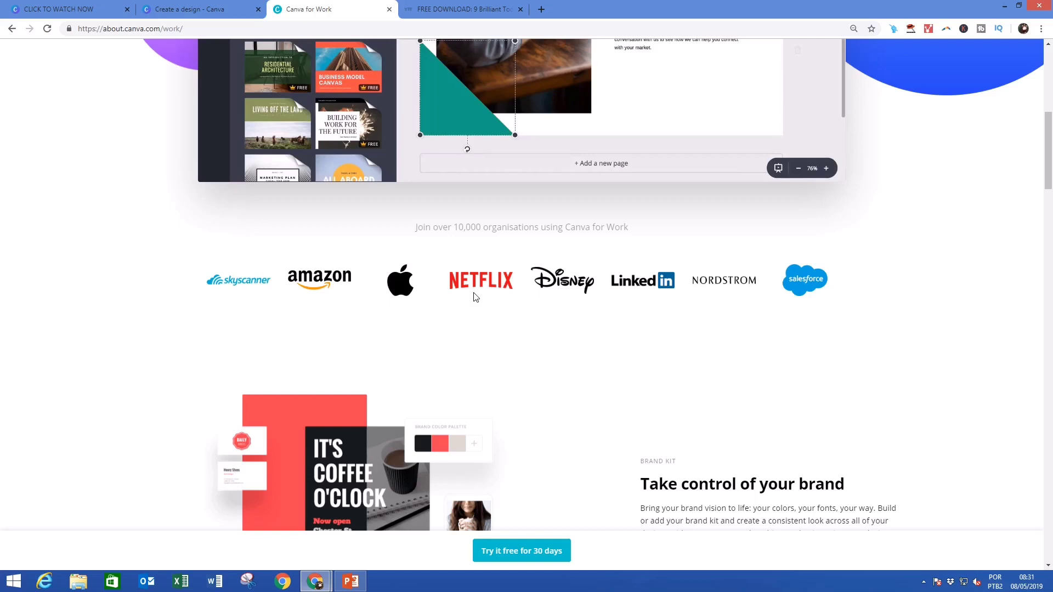
scroll(474, 296, "down", 1)
scroll(475, 297, "down", 1)
scroll(474, 297, "down", 1)
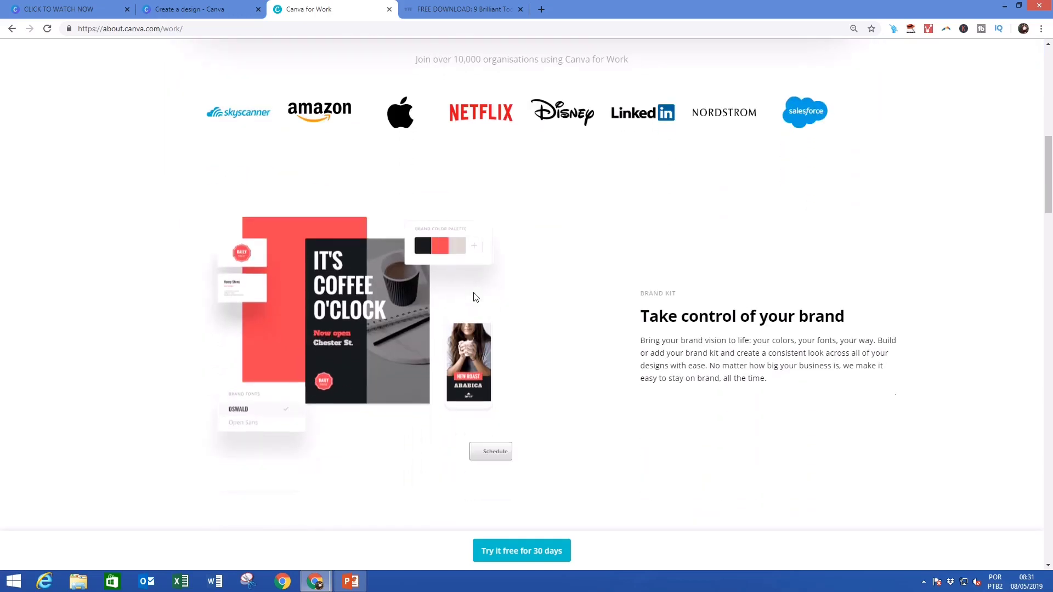
scroll(474, 297, "down", 1)
scroll(475, 297, "down", 2)
scroll(474, 298, "down", 1)
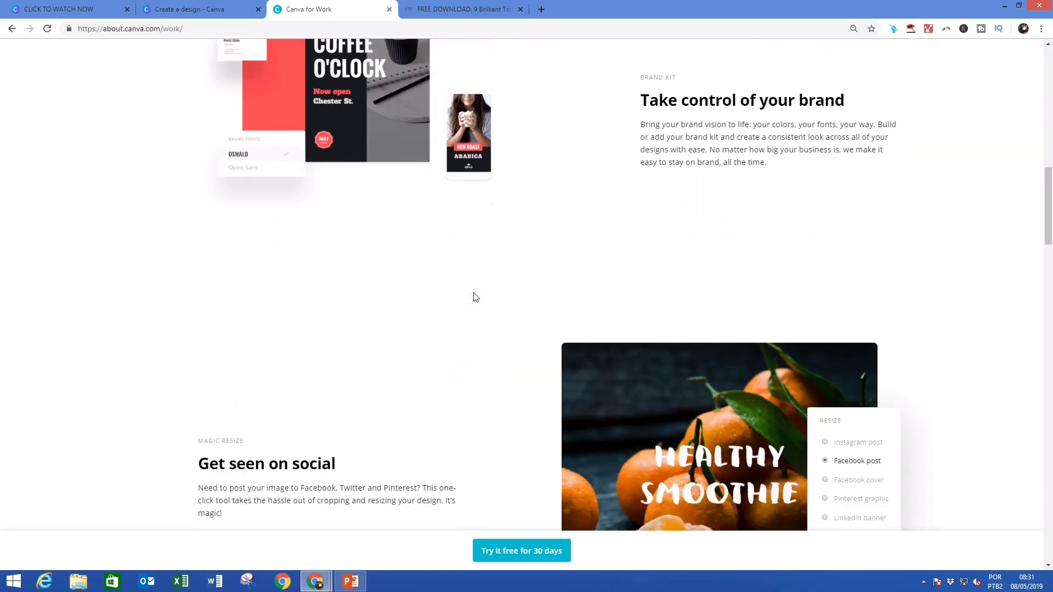
scroll(474, 297, "down", 1)
scroll(475, 297, "down", 1)
scroll(474, 297, "down", 1)
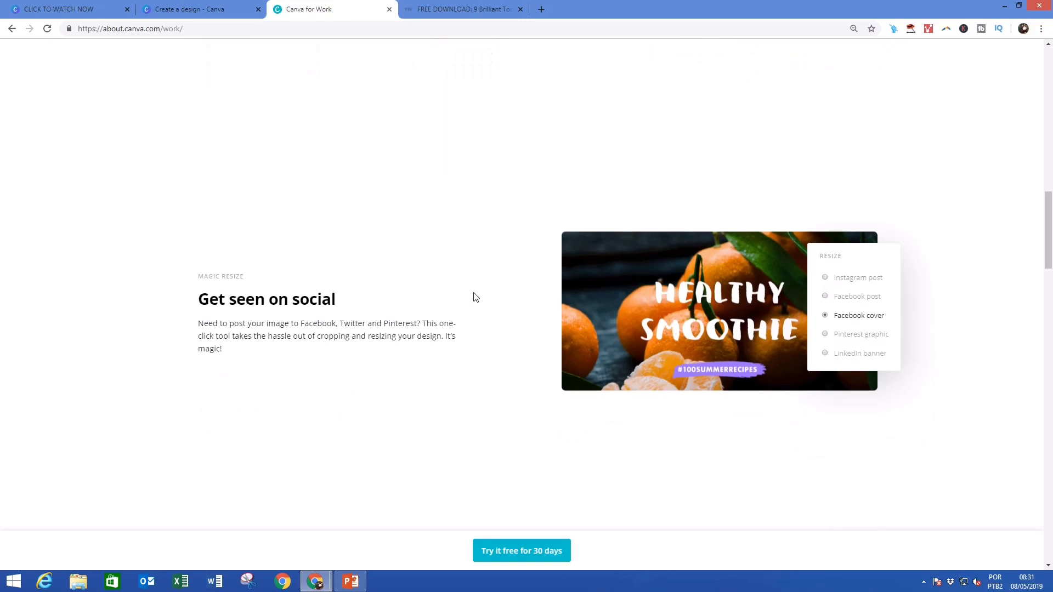
scroll(473, 298, "down", 2)
scroll(474, 297, "down", 1)
scroll(474, 296, "down", 1)
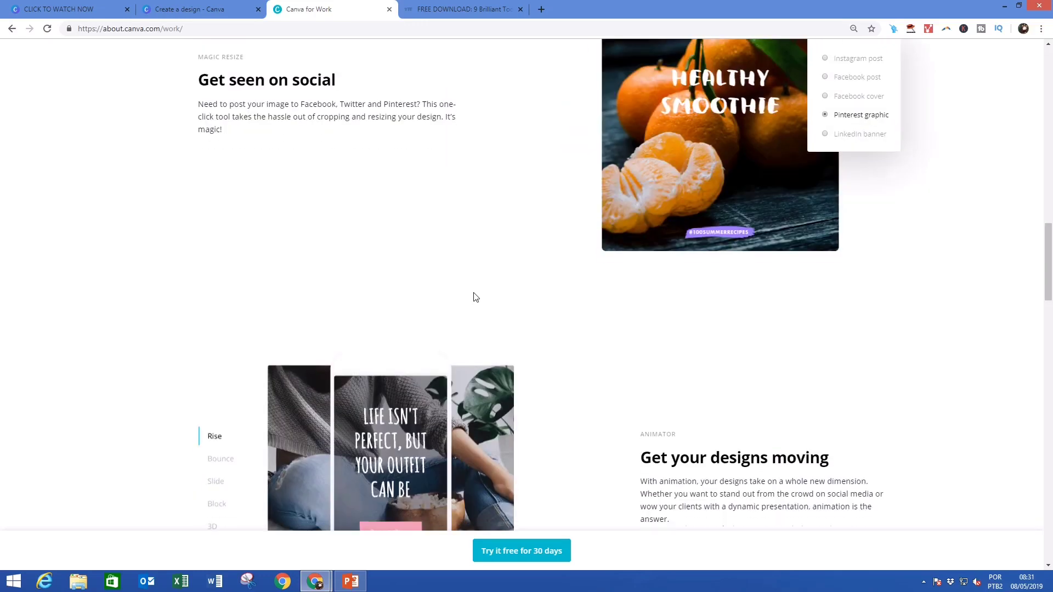
scroll(474, 298, "down", 2)
scroll(474, 297, "down", 1)
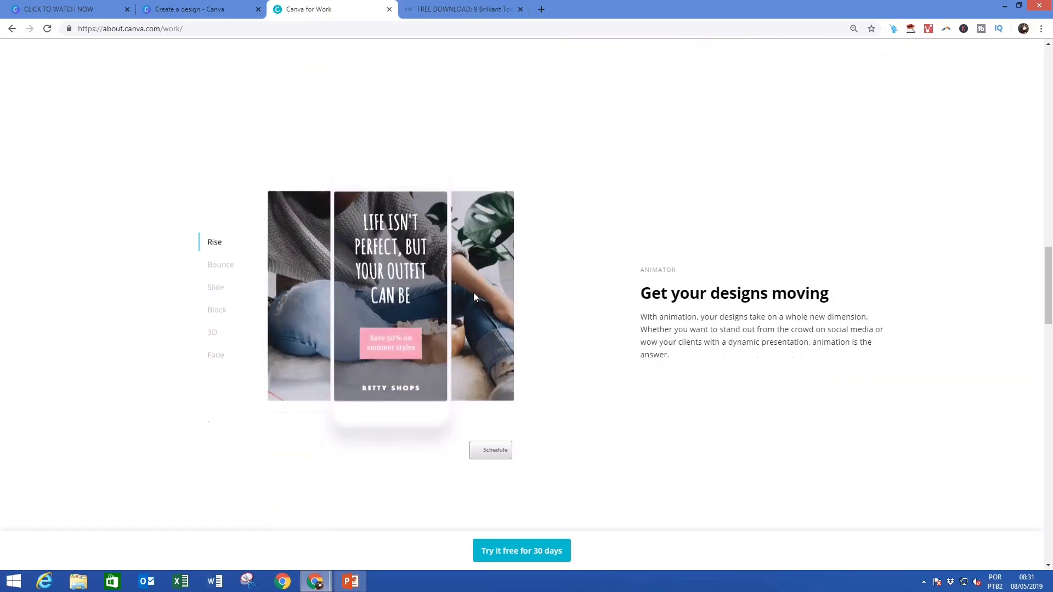
scroll(474, 296, "down", 1)
scroll(474, 297, "down", 1)
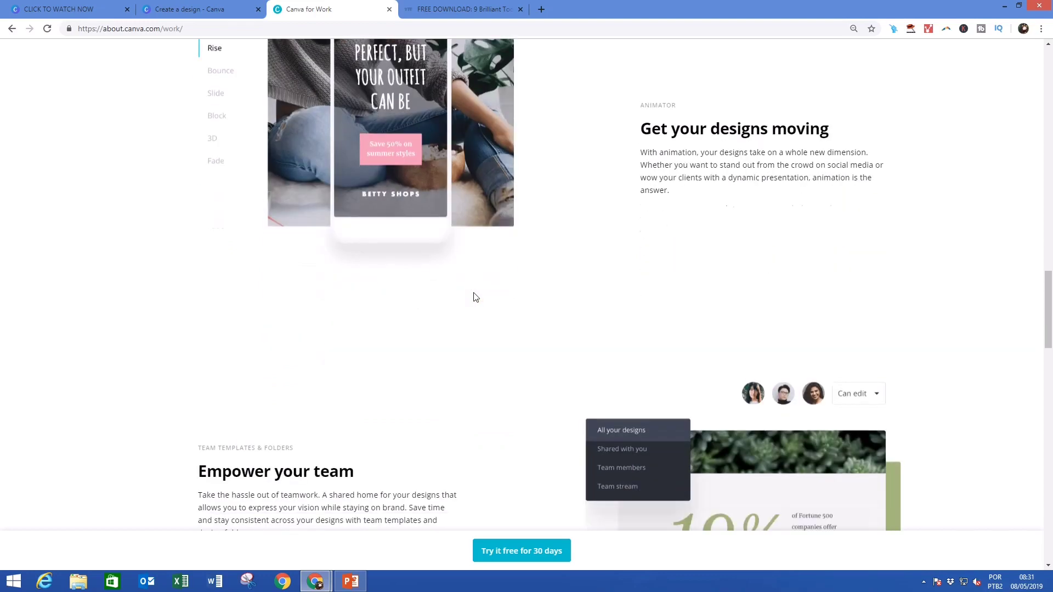
scroll(473, 297, "down", 1)
scroll(473, 296, "down", 1)
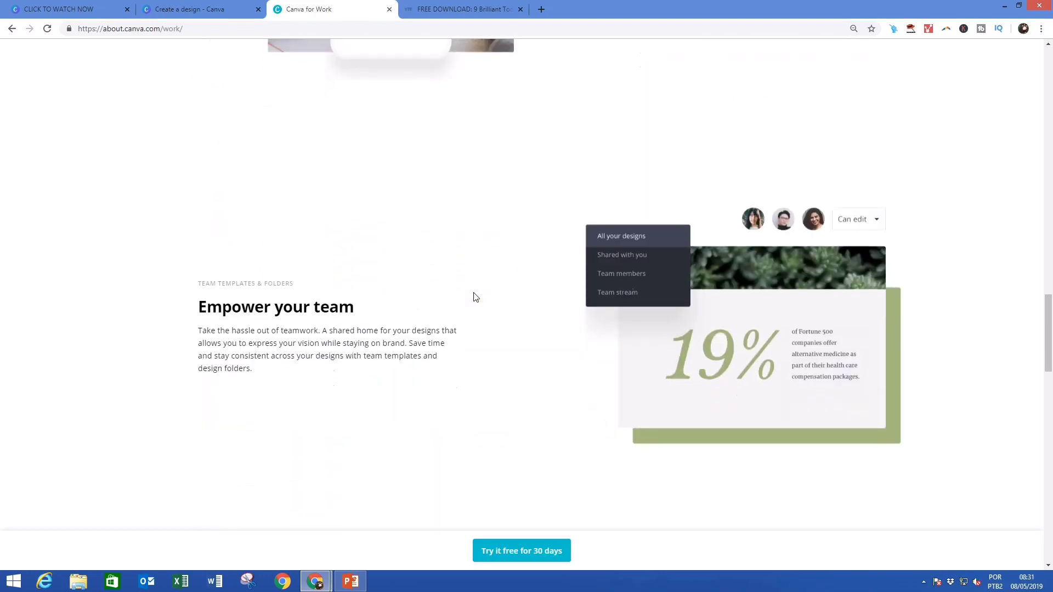
scroll(474, 297, "down", 1)
scroll(474, 297, "down", 1)
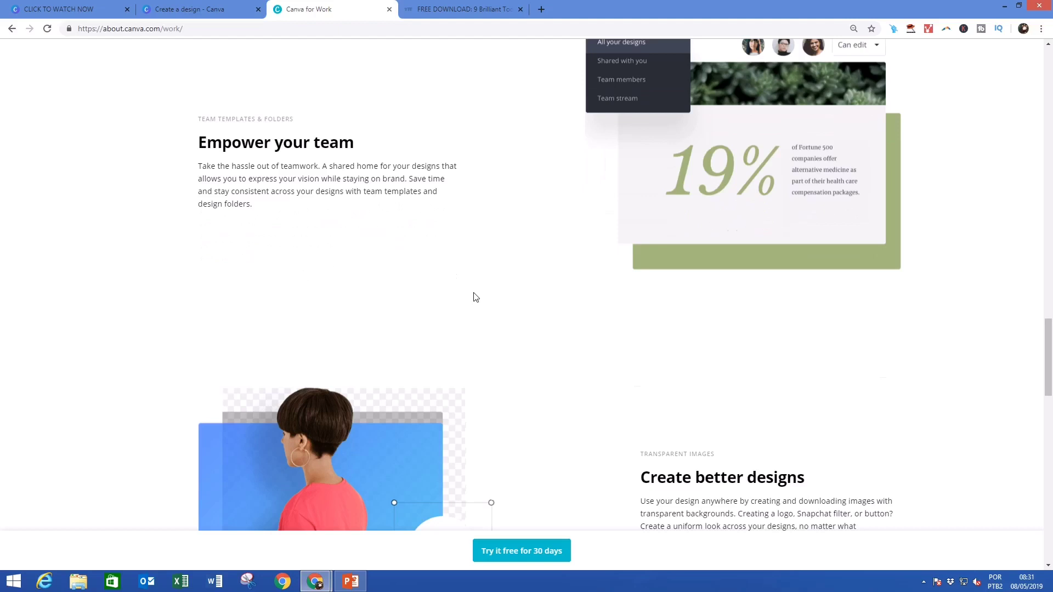
scroll(473, 297, "down", 1)
scroll(474, 297, "down", 1)
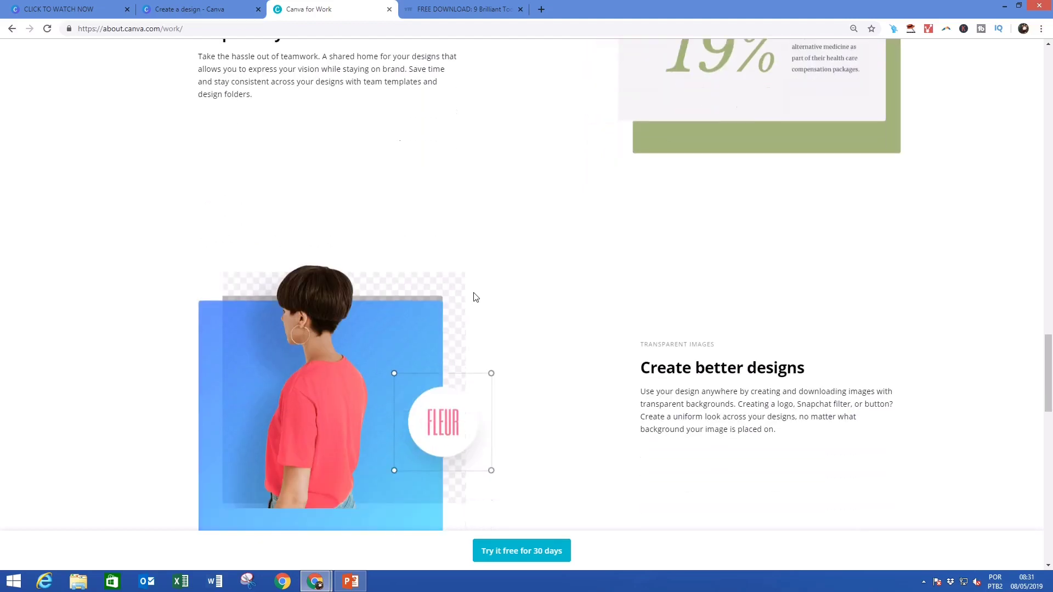
scroll(474, 297, "down", 1)
scroll(474, 297, "down", 1)
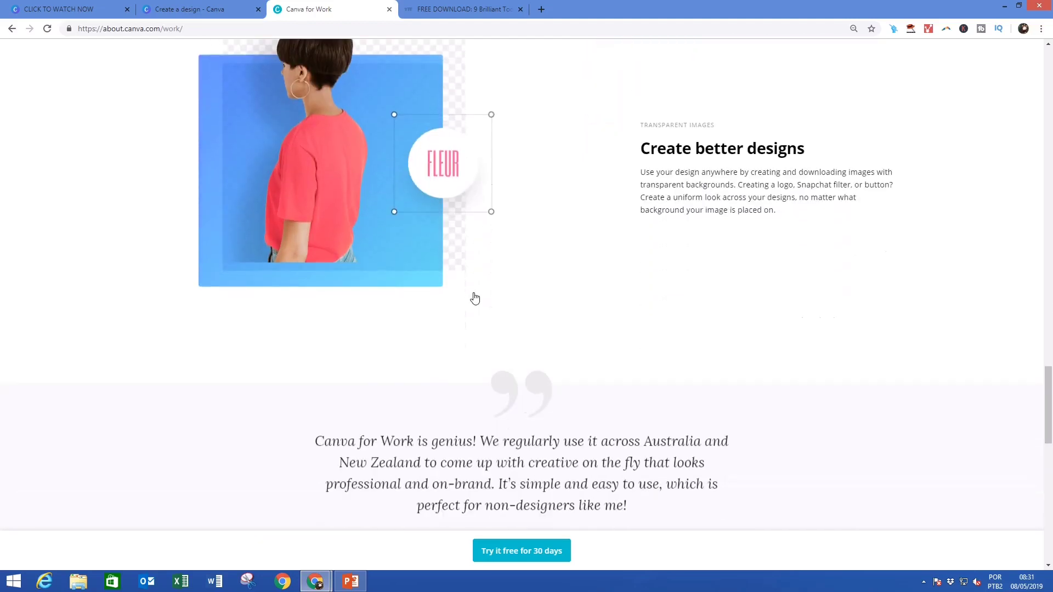
scroll(474, 297, "down", 1)
scroll(474, 297, "down", 1)
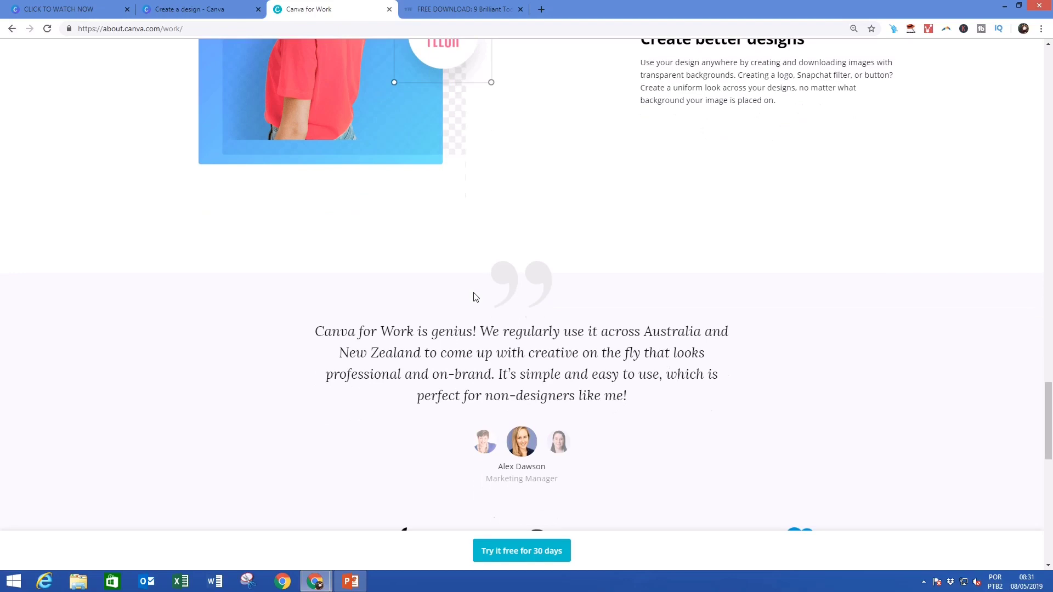
scroll(473, 297, "down", 1)
scroll(473, 298, "down", 1)
scroll(474, 292, "down", 1)
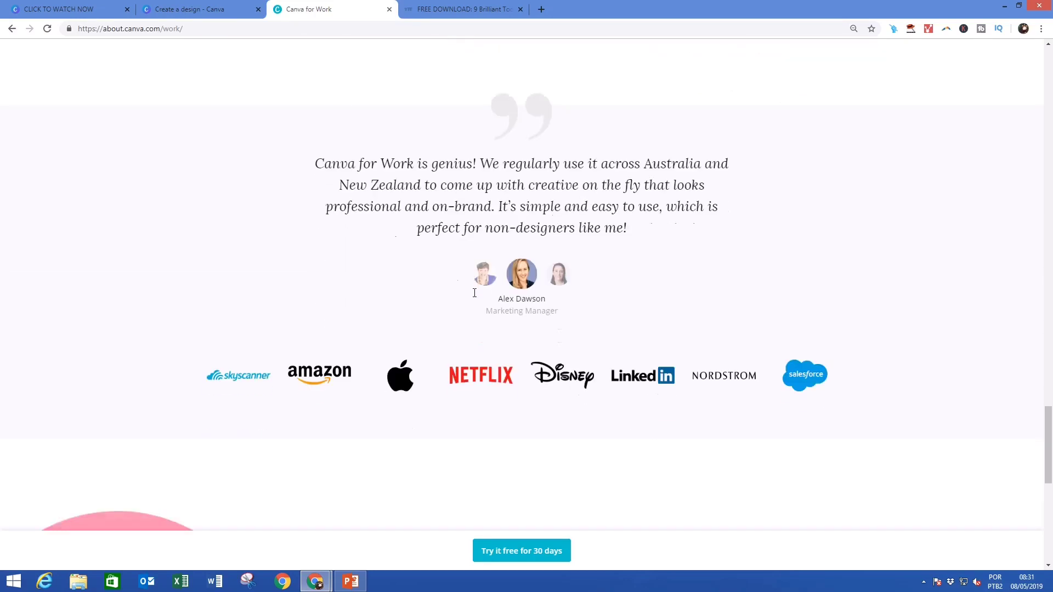
scroll(474, 295, "down", 2)
scroll(474, 297, "down", 1)
scroll(474, 297, "down", 2)
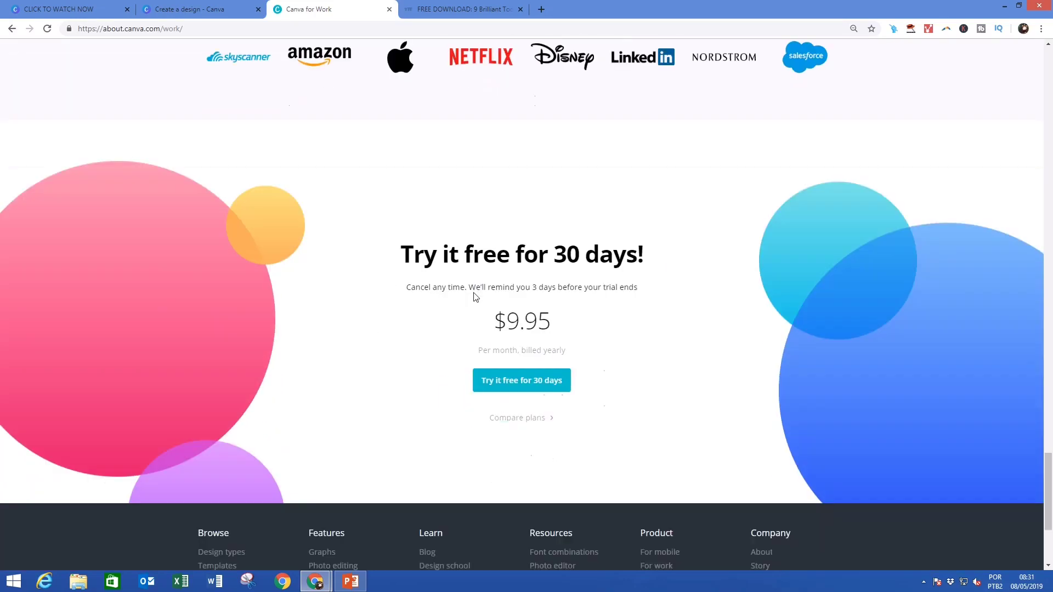
scroll(475, 297, "down", 1)
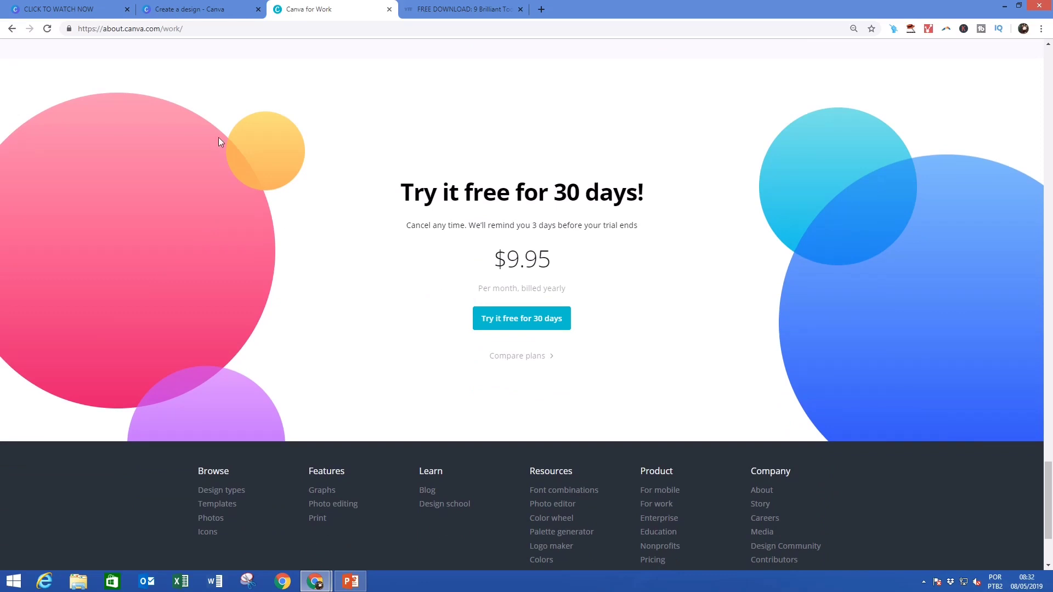
- Return to Canva's Create a design page to start a new Facebook Post
left_click(194, 9)
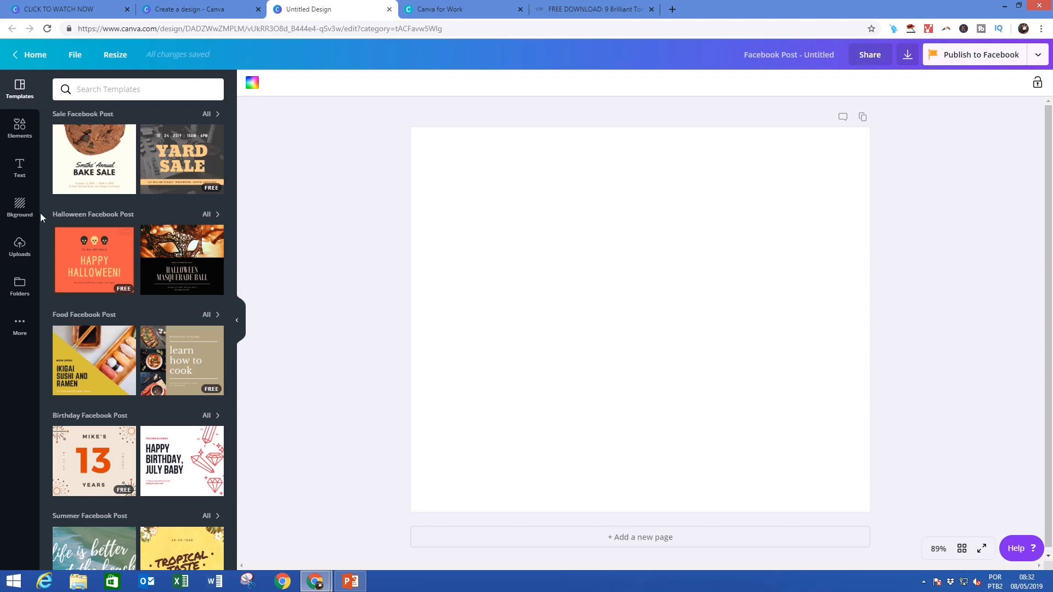
- Place the 'Watch my latest video now!' heading at the top and add the uploaded Create a GIF in Canva image
left_click(18, 168)
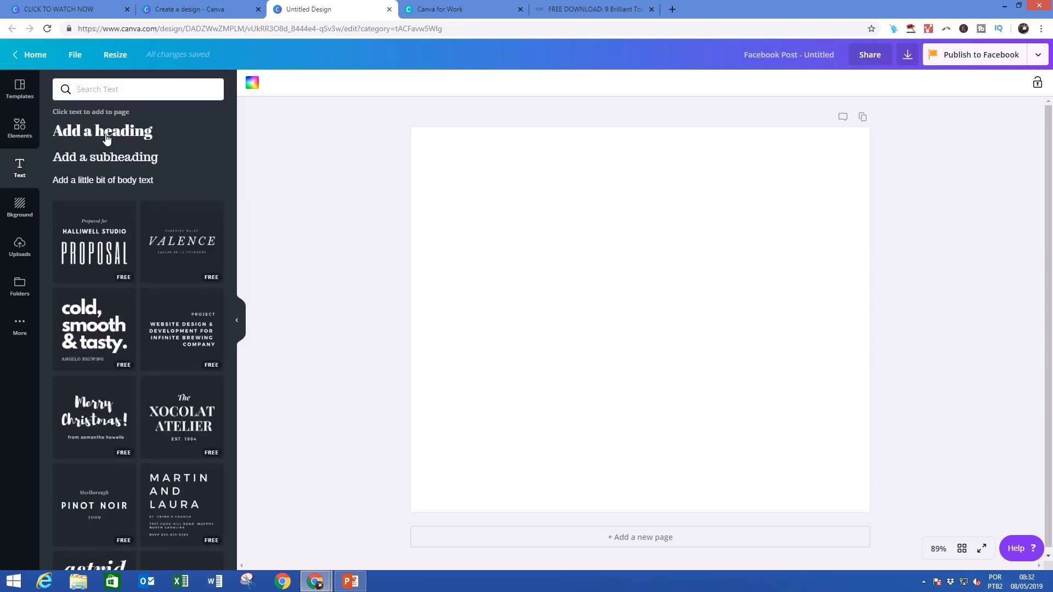
left_click(106, 139)
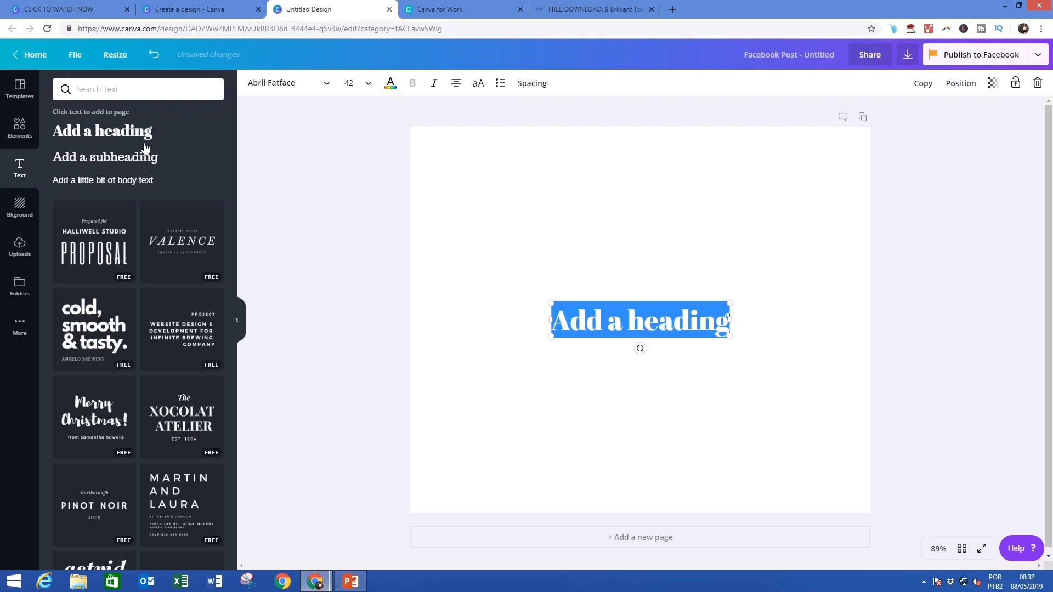
type("Watch my l")
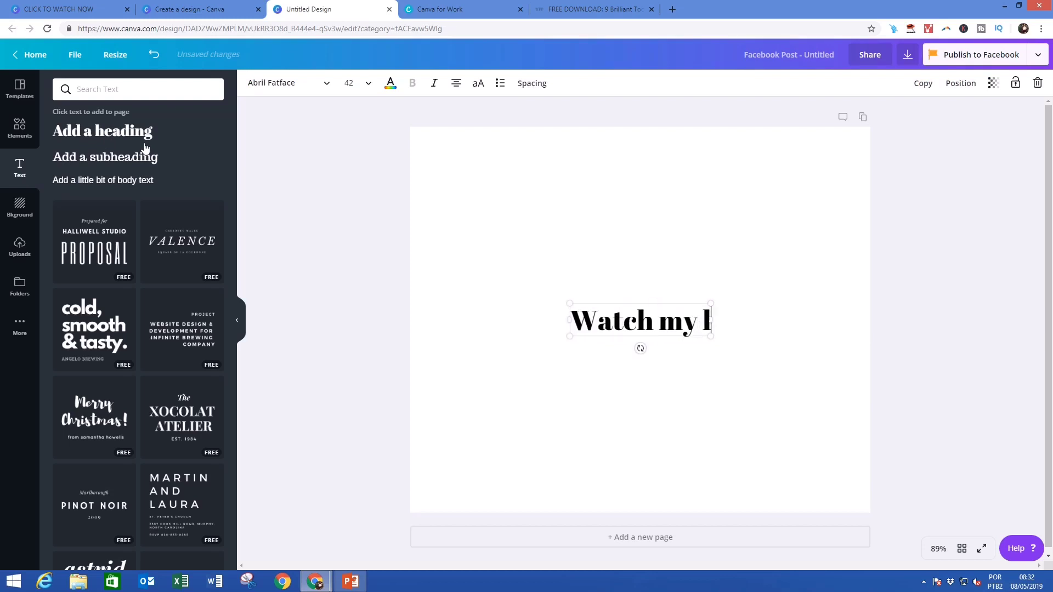
type("atest video now")
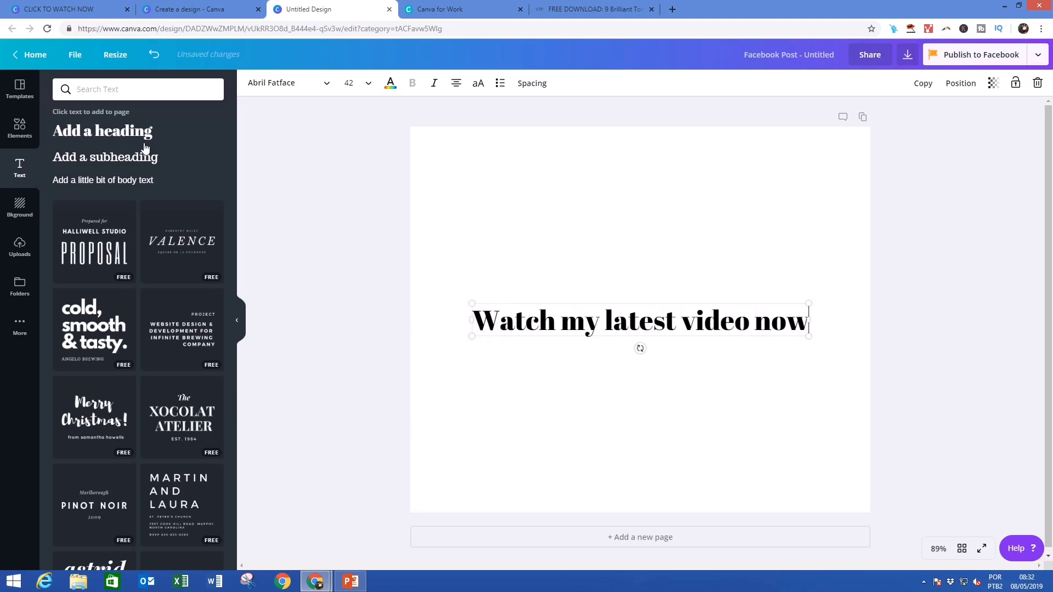
type("!")
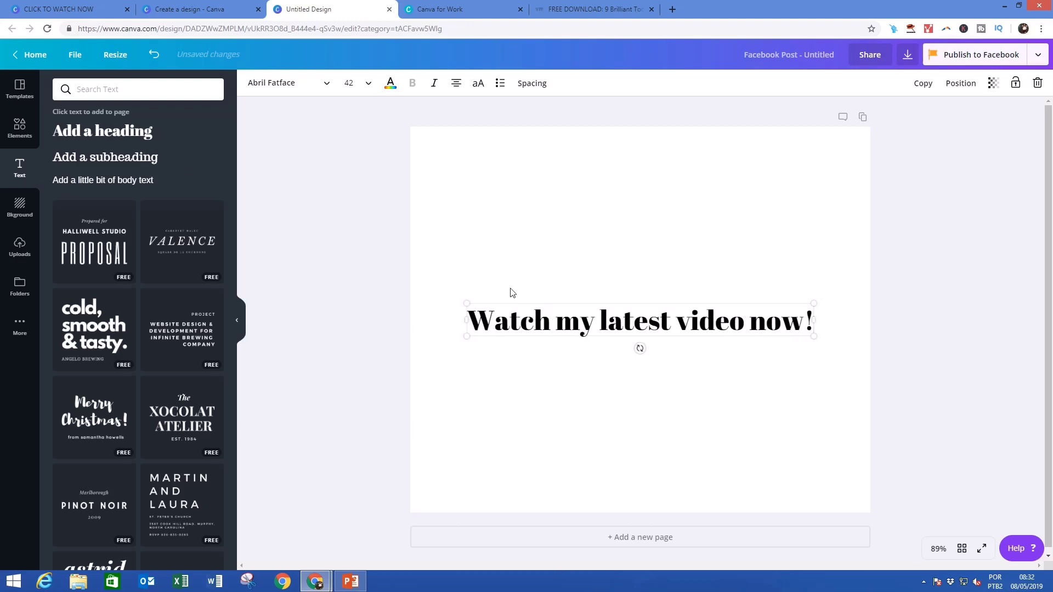
left_click(386, 254)
left_click_drag(627, 320, 628, 194)
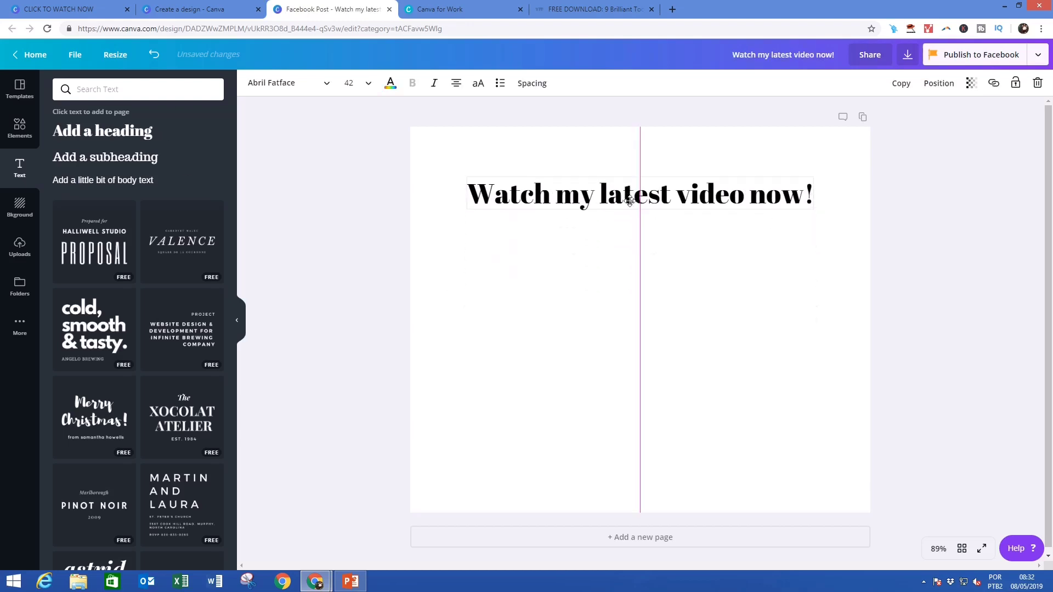
left_click(23, 253)
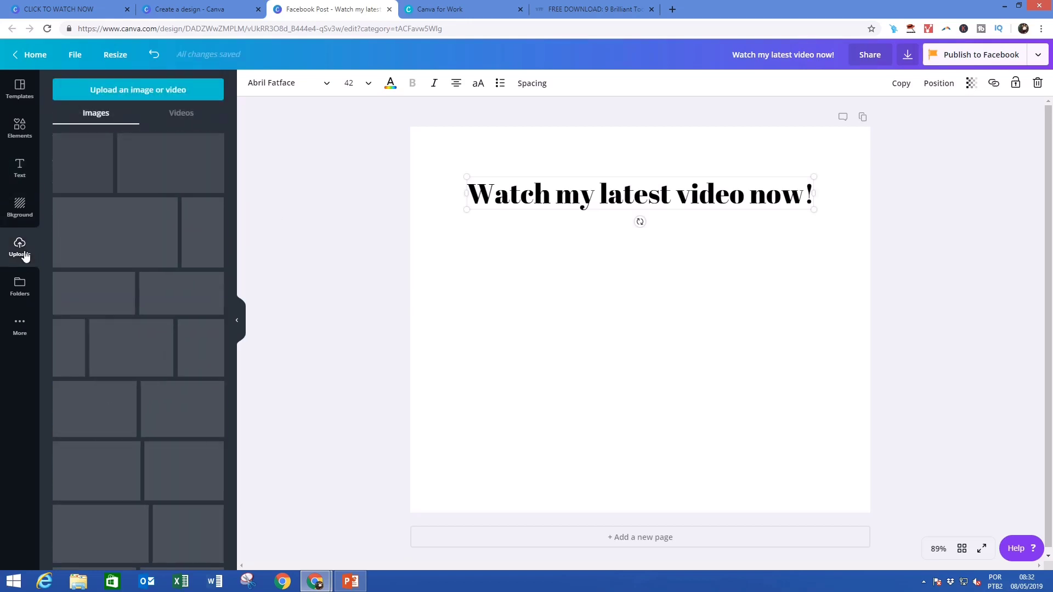
left_click(160, 165)
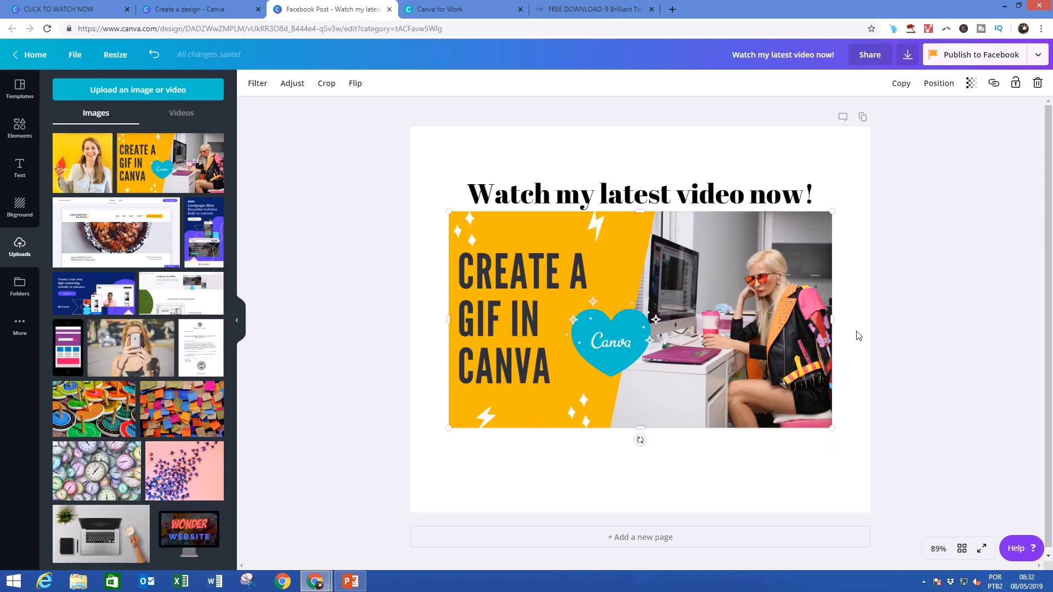
- Preview the Pan, Block, Rise, Breathe, Slide and Simple animations, then choose Fade
left_click(1041, 57)
scroll(979, 190, "down", 2)
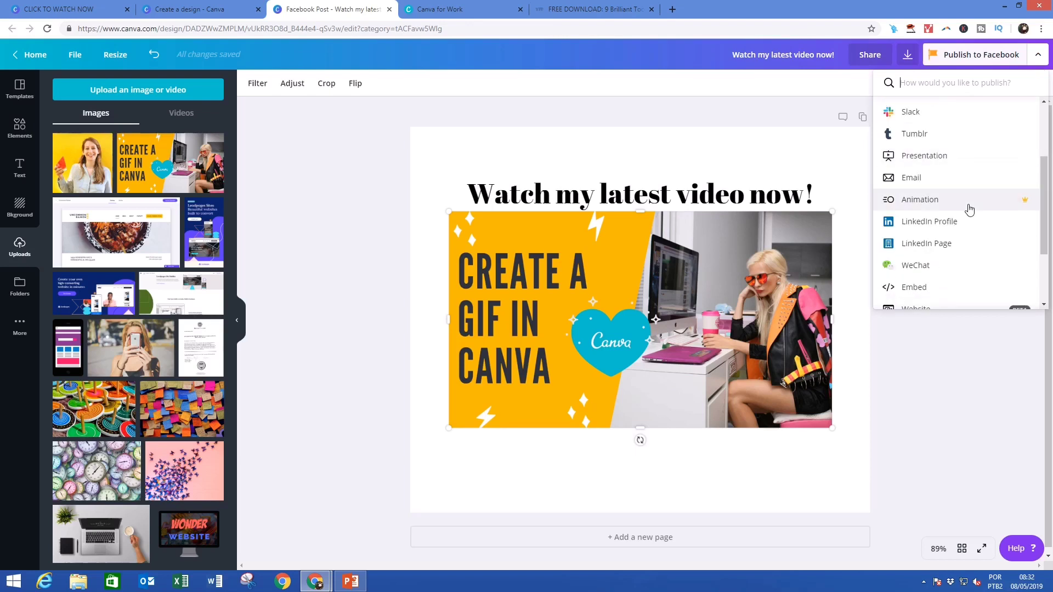
left_click(969, 200)
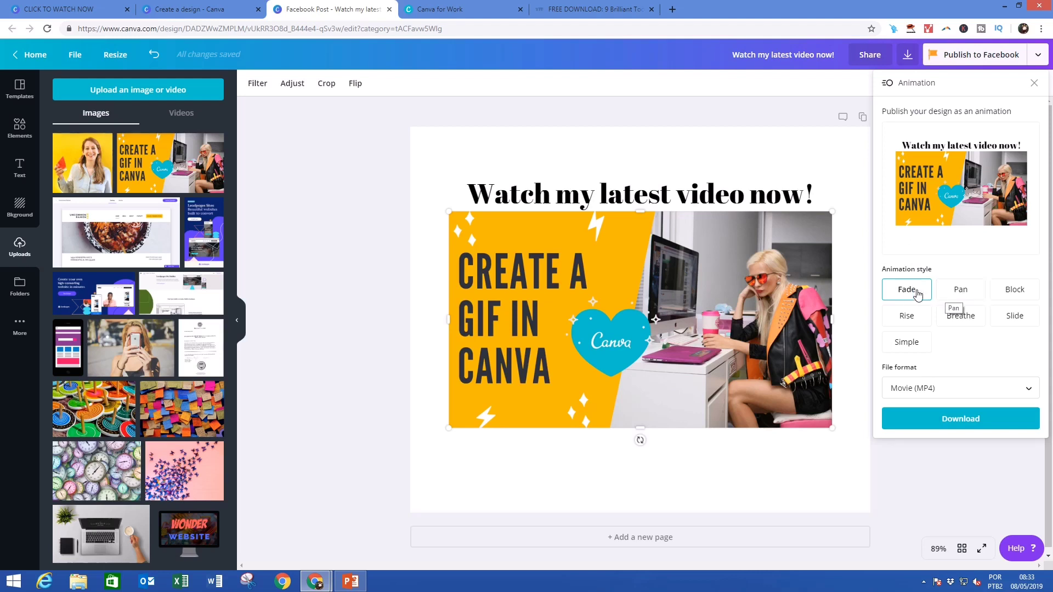
left_click(953, 294)
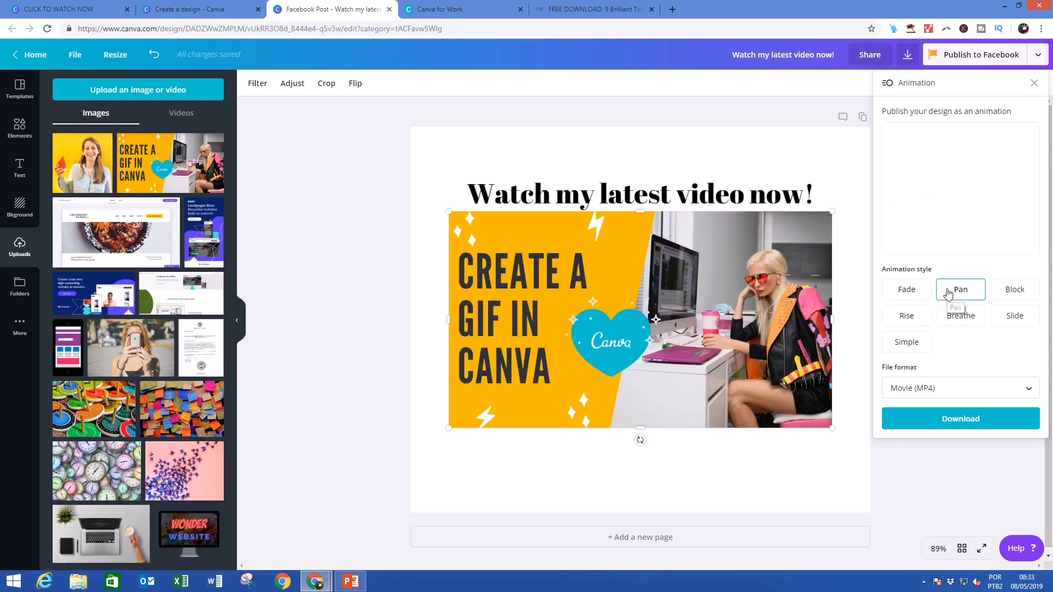
left_click(1029, 296)
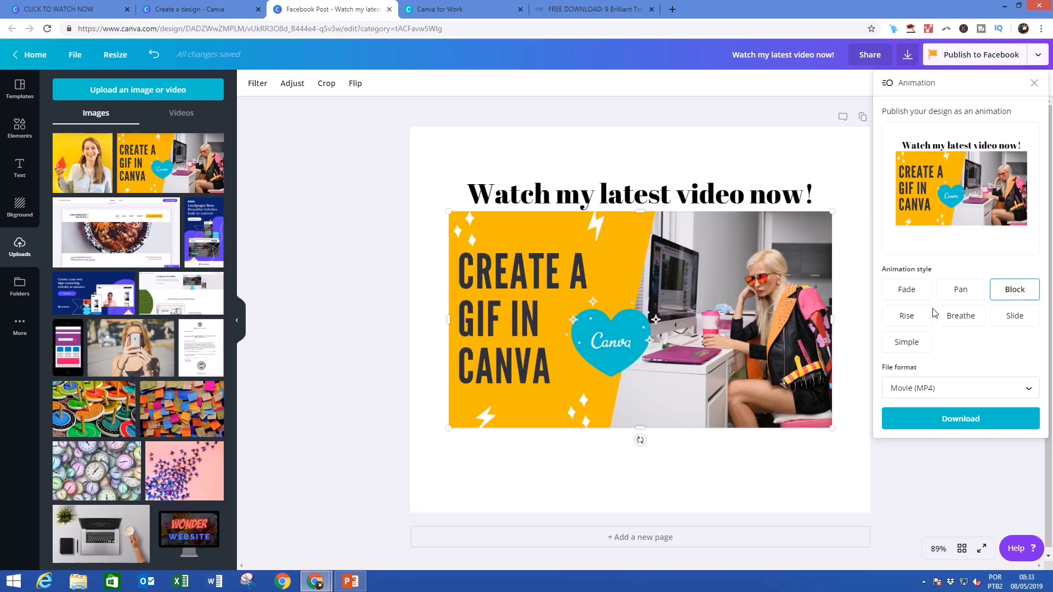
left_click(914, 320)
left_click(960, 317)
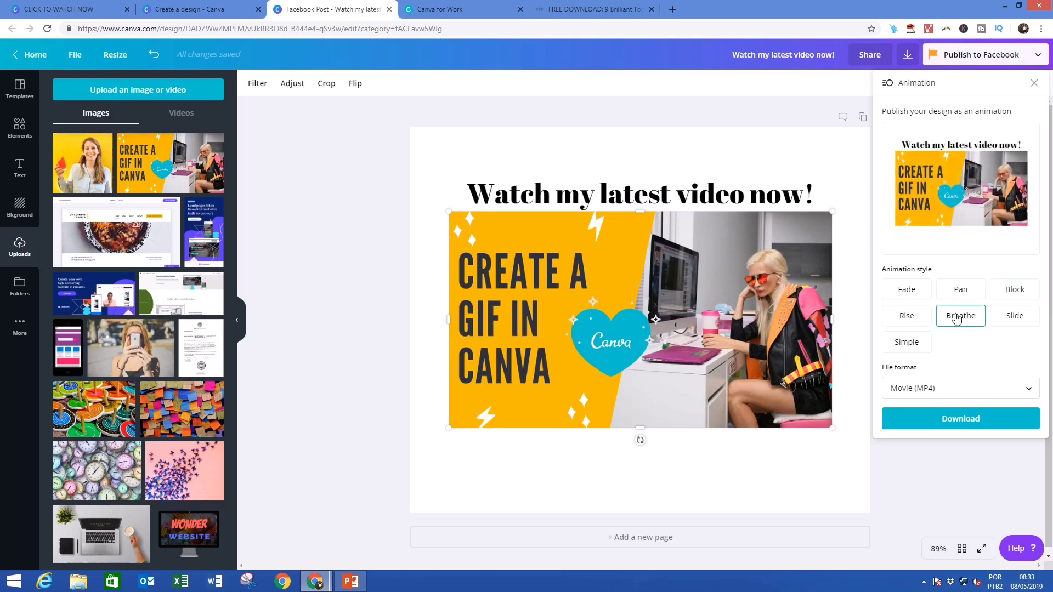
left_click(1011, 318)
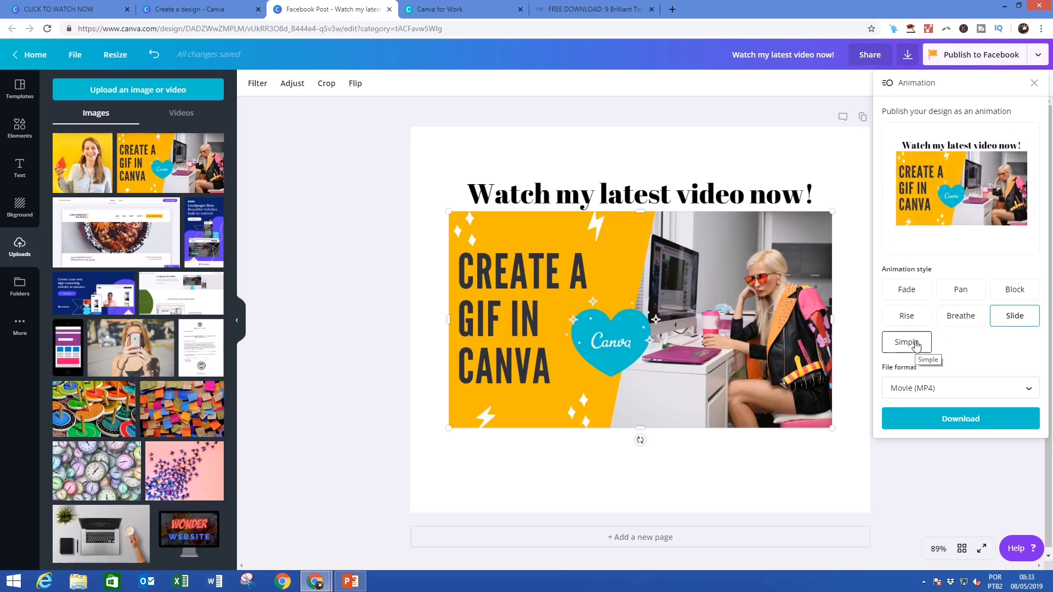
left_click(914, 346)
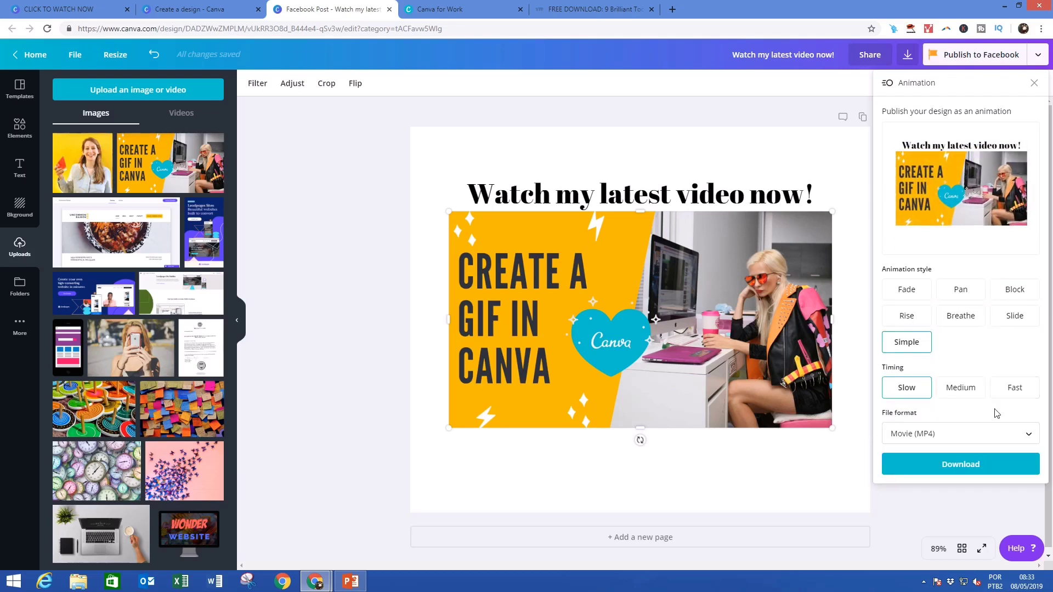
left_click(1034, 396)
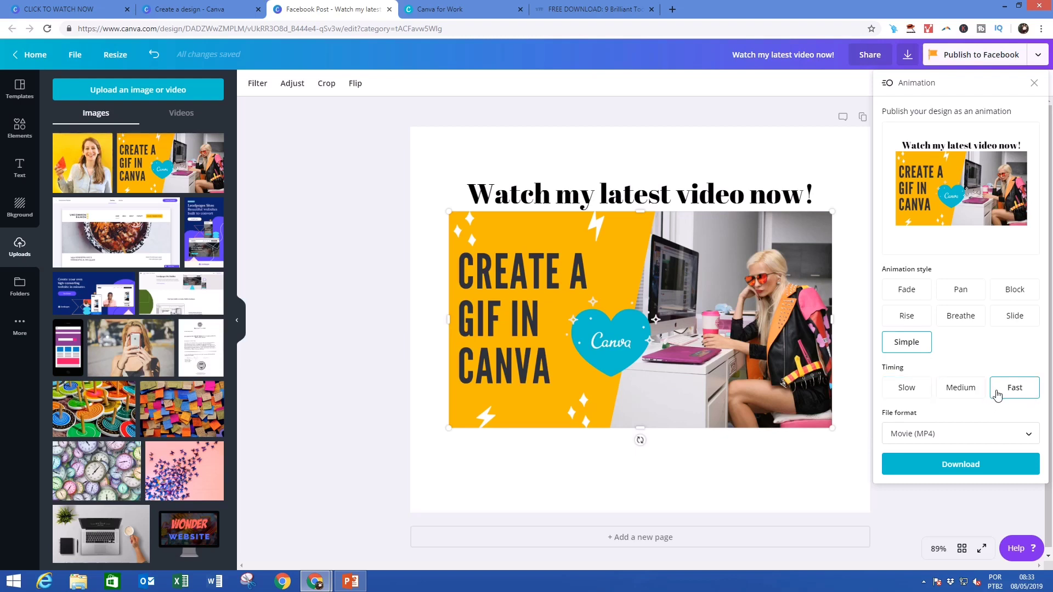
left_click(913, 301)
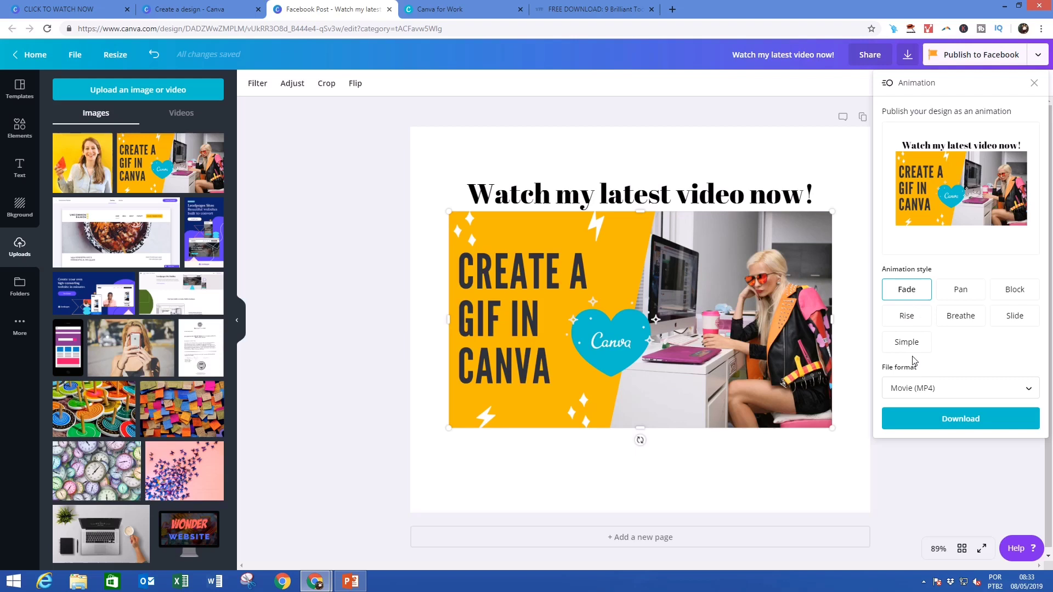
- Download the Fade-animated design as an Animated GIF
left_click(911, 392)
left_click(908, 410)
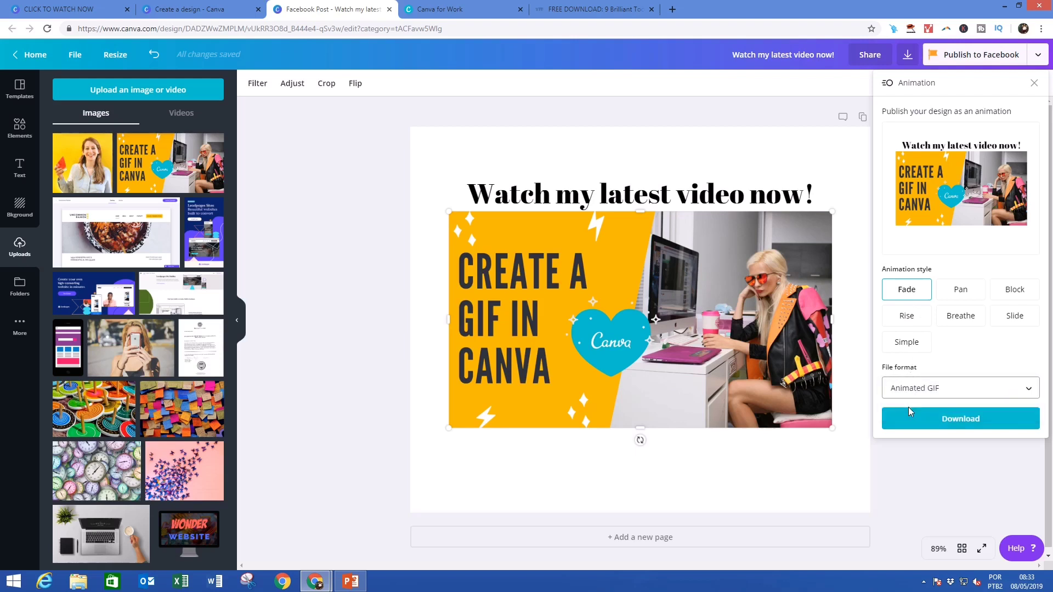
left_click(972, 421)
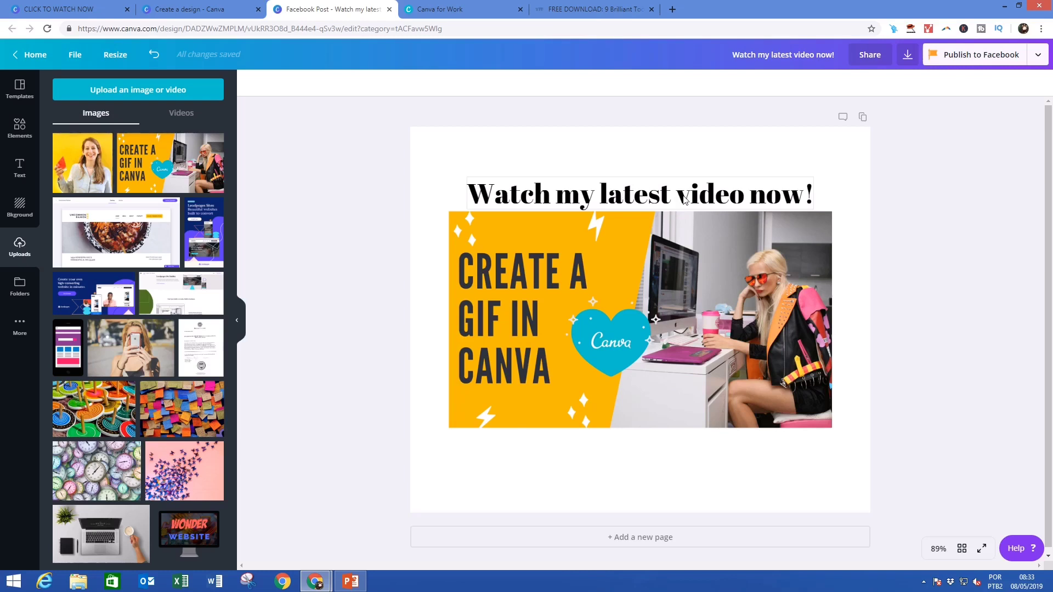
- Duplicate the page twice to create Page 2 and Page 3
left_click(863, 119)
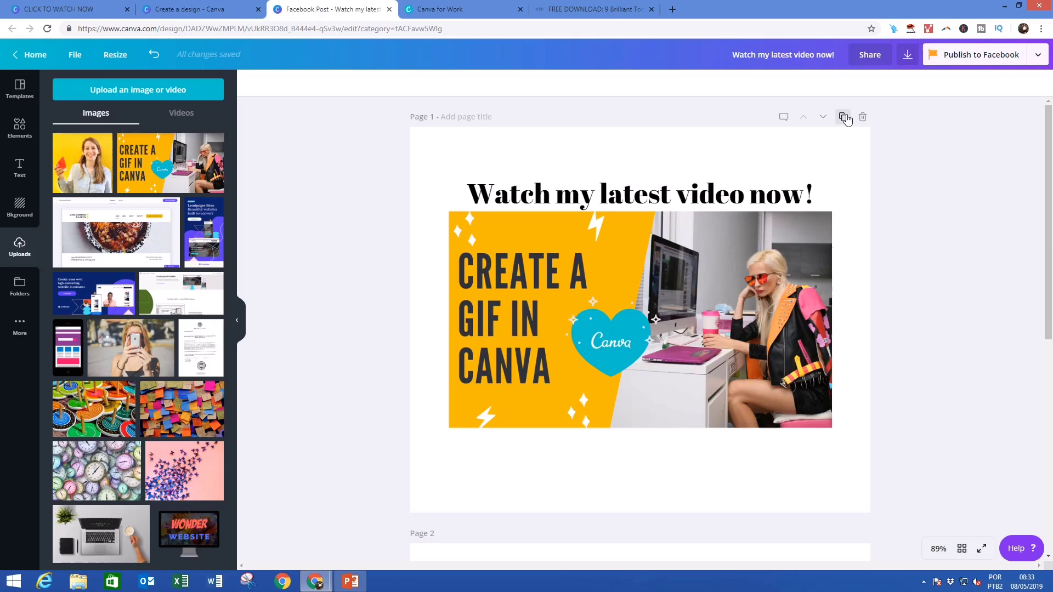
left_click(845, 118)
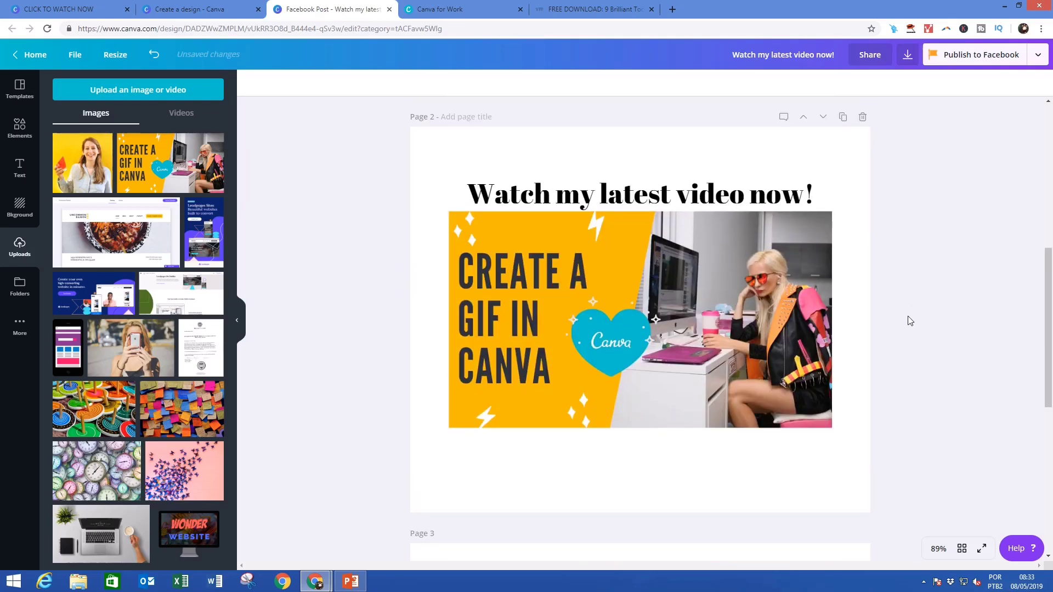
scroll(910, 320, "up", 5)
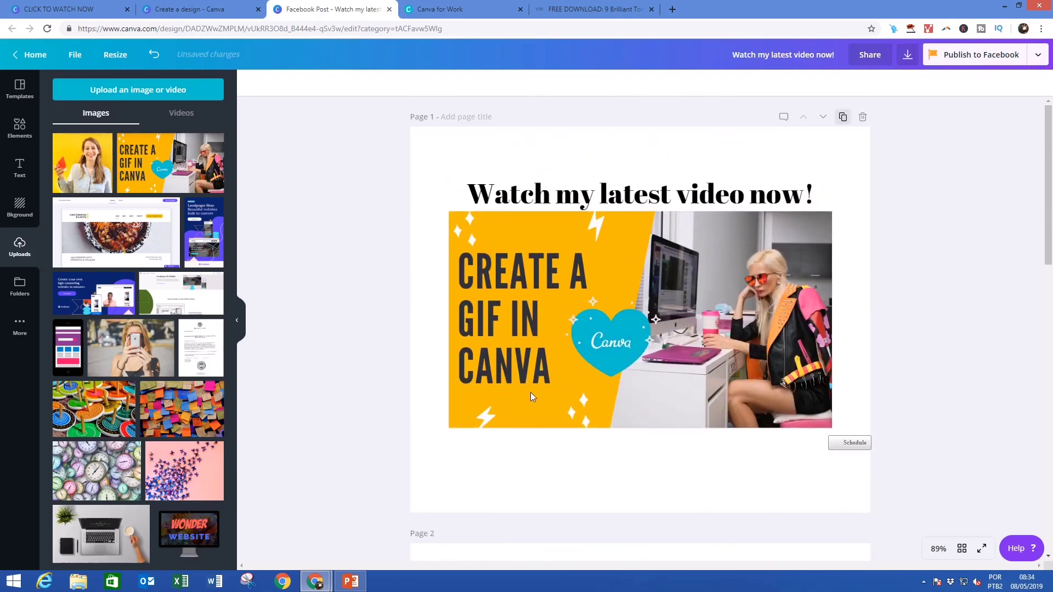
scroll(531, 397, "down", 3)
scroll(557, 433, "down", 5)
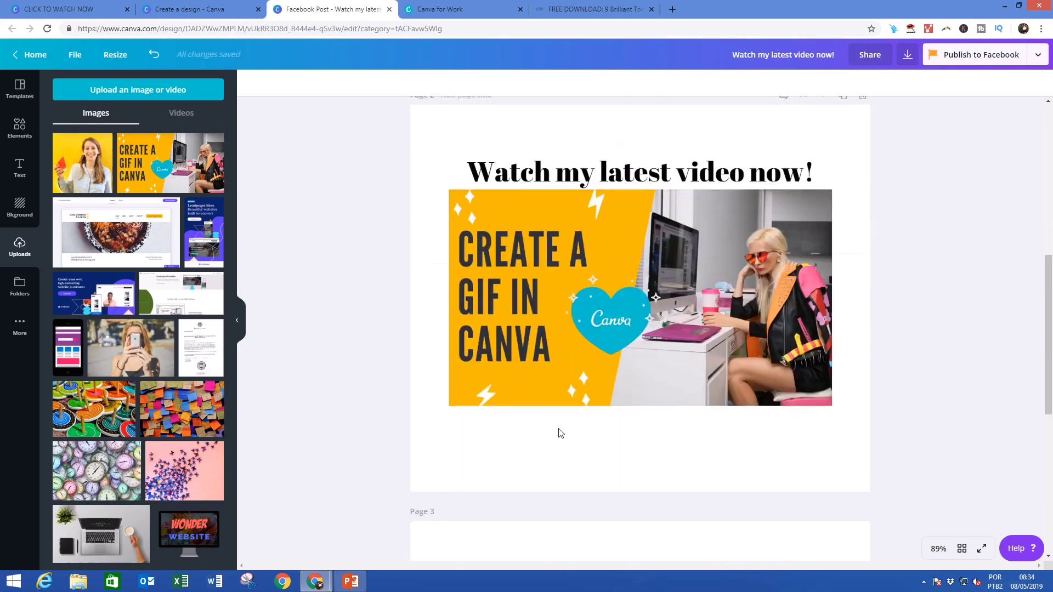
scroll(559, 430, "up", 3)
scroll(575, 419, "up", 2)
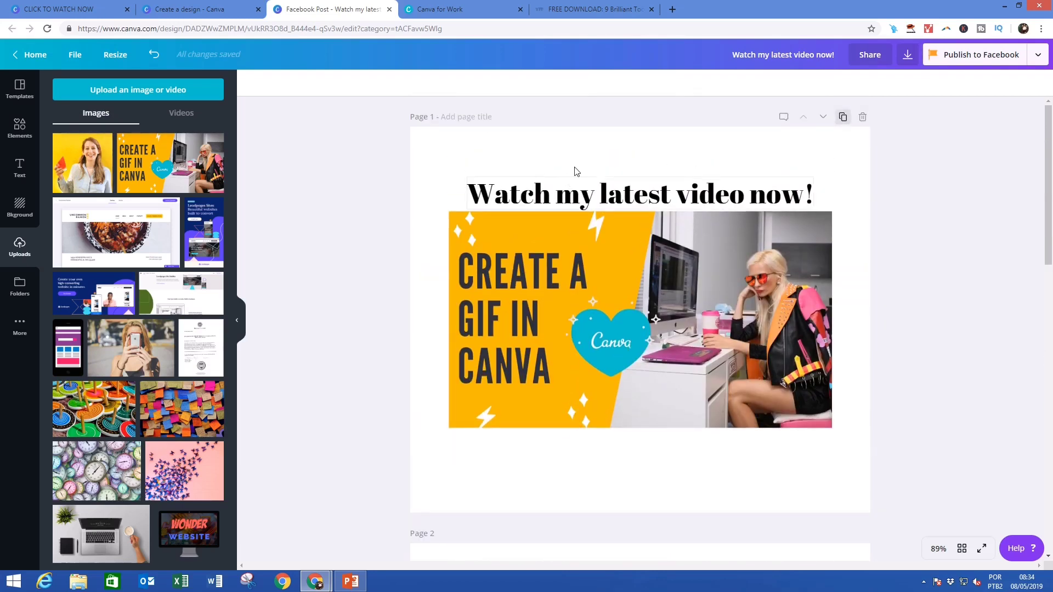
scroll(627, 266, "down", 2)
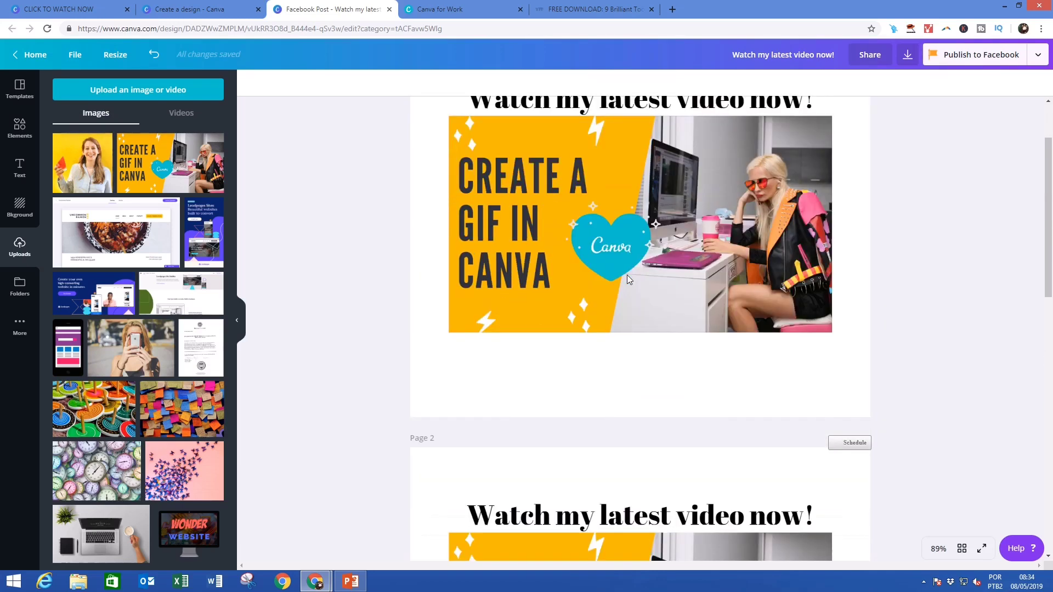
scroll(627, 274, "down", 2)
scroll(596, 334, "down", 2)
- Make the Page 2 'Watch my latest video now!' heading yellow
left_click(595, 333)
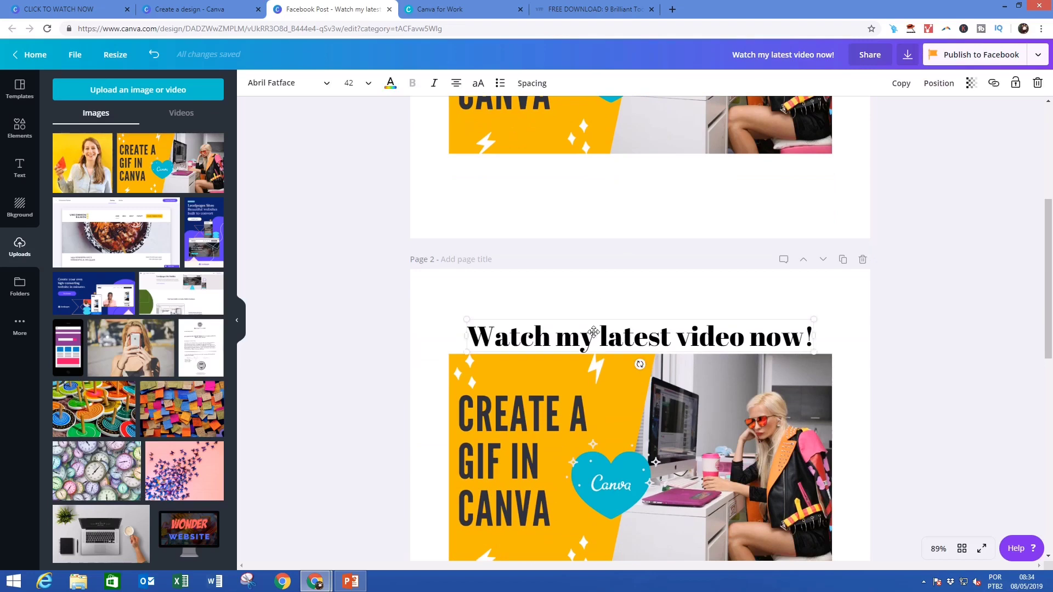
left_click(390, 83)
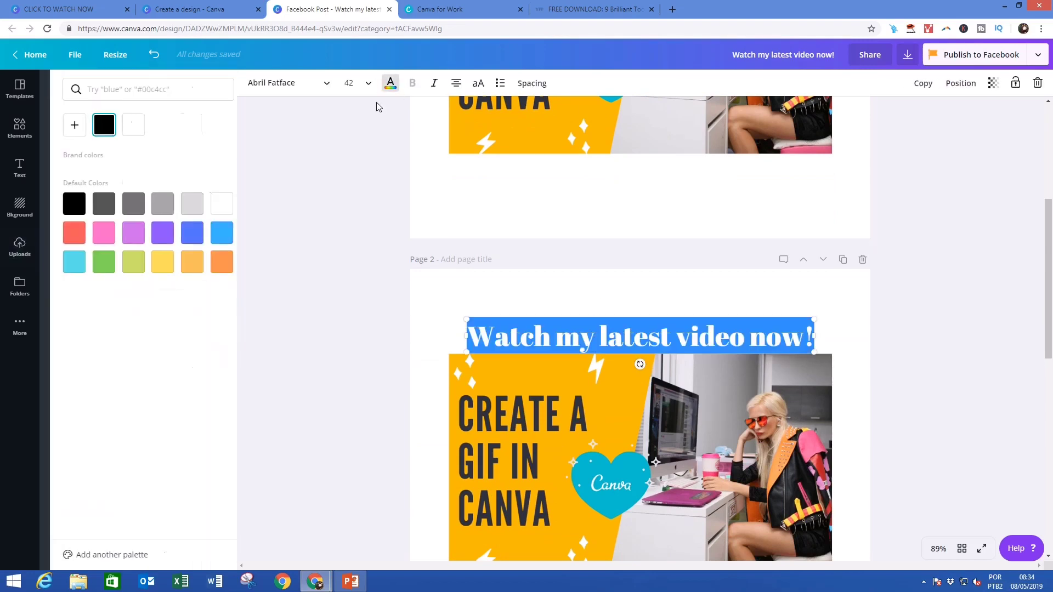
left_click(153, 263)
left_click(328, 280)
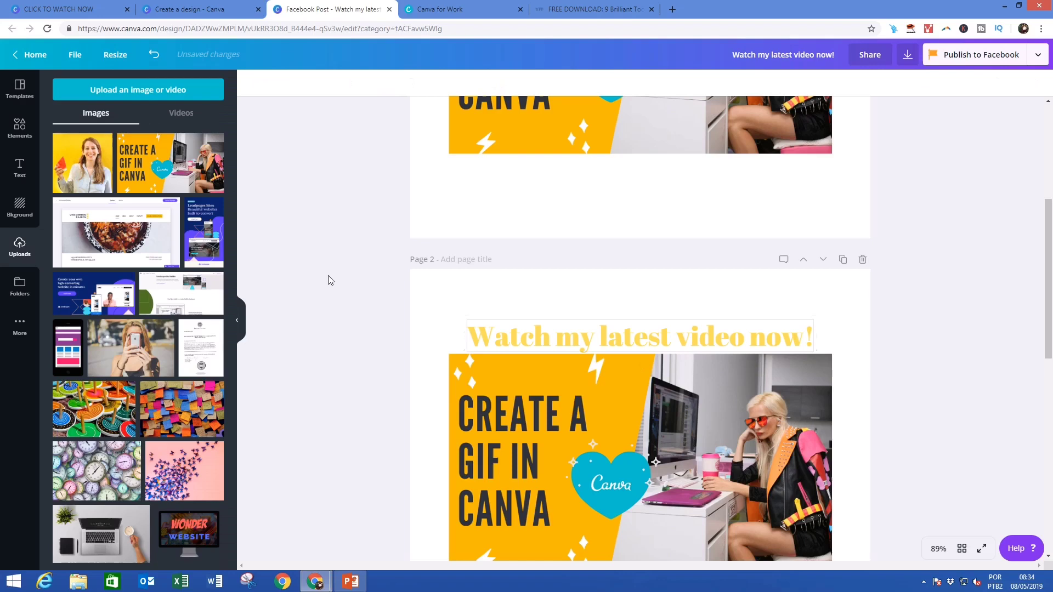
scroll(327, 280, "down", 2)
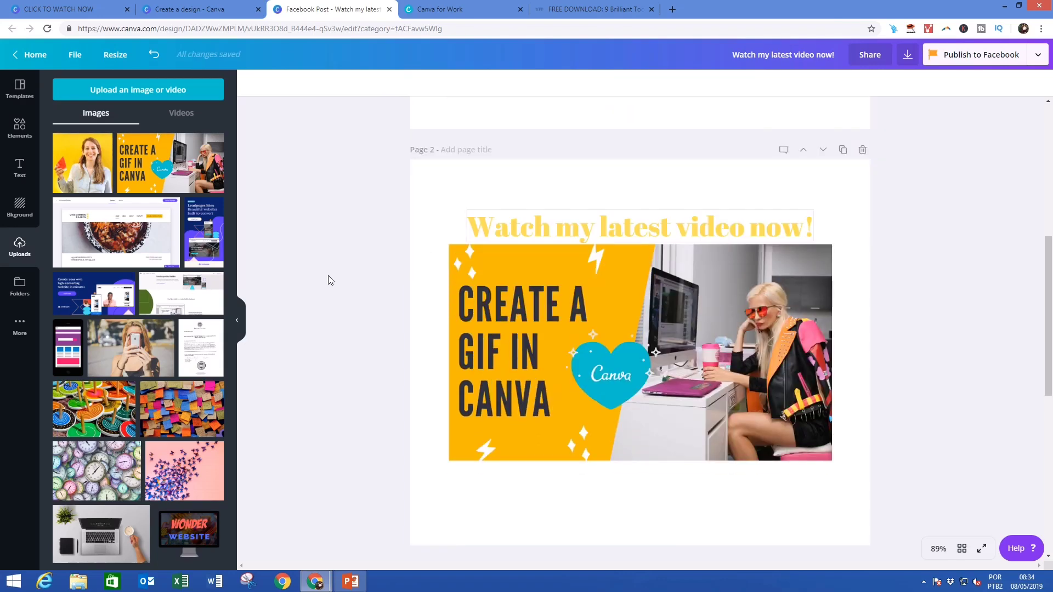
scroll(328, 280, "down", 1)
scroll(327, 281, "down", 1)
scroll(328, 280, "down", 1)
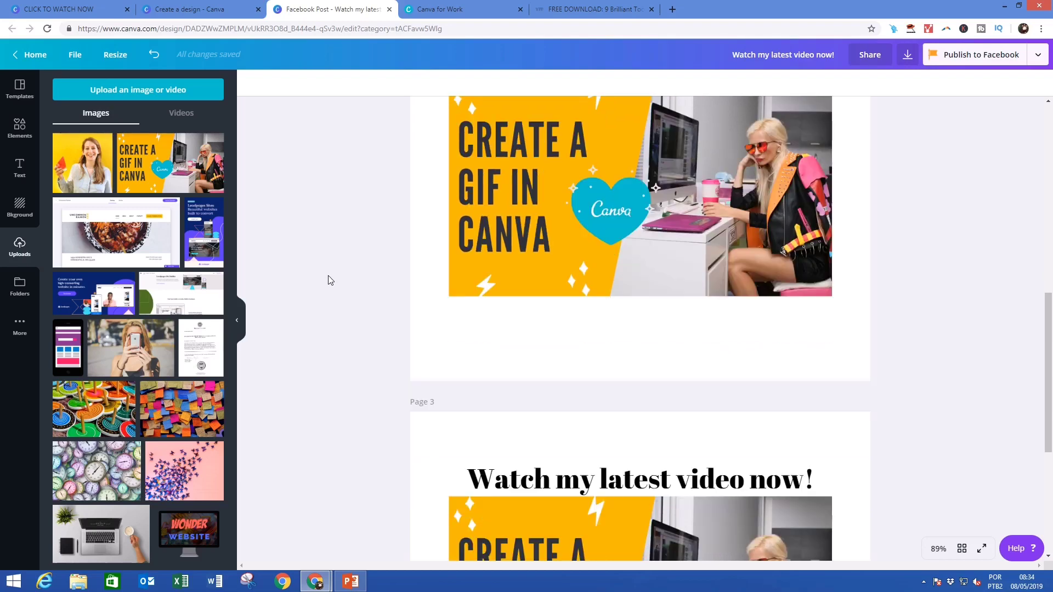
scroll(343, 280, "down", 2)
- Make the Page 3 heading grey using the default grey swatch
left_click(506, 370)
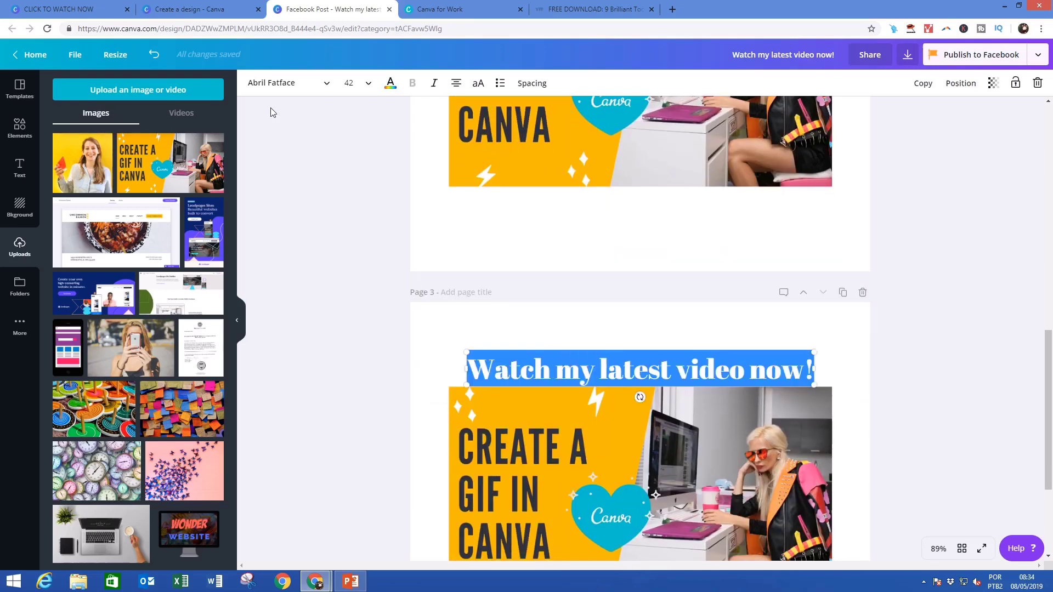
left_click(390, 84)
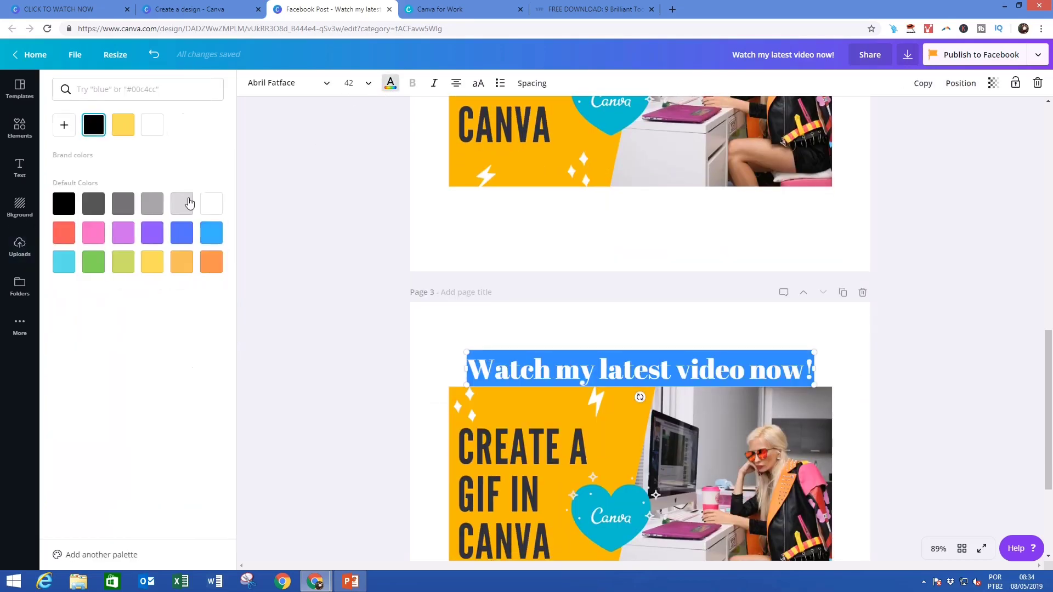
left_click(152, 203)
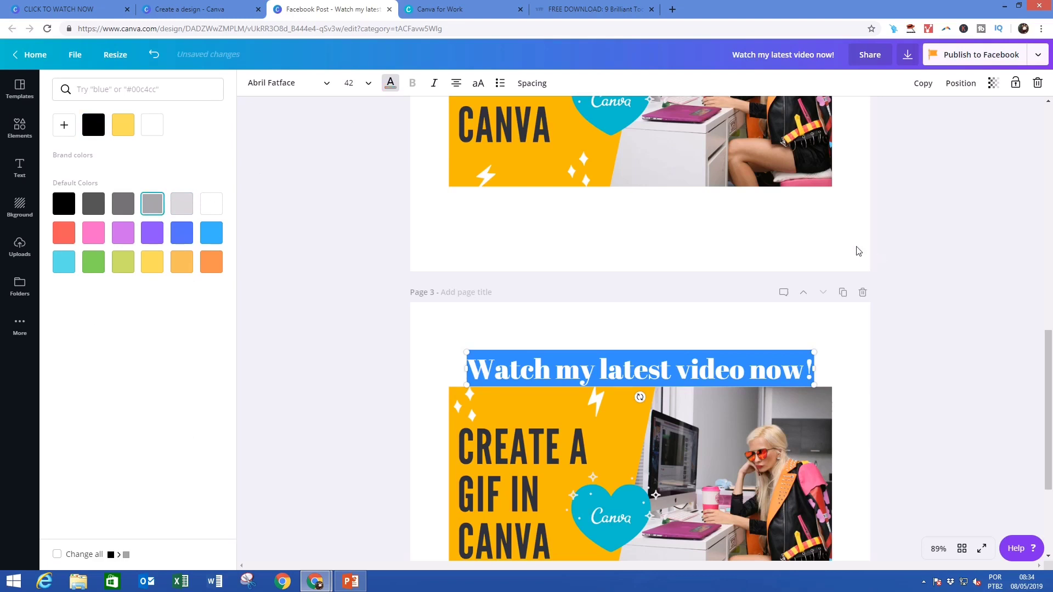
left_click(875, 243)
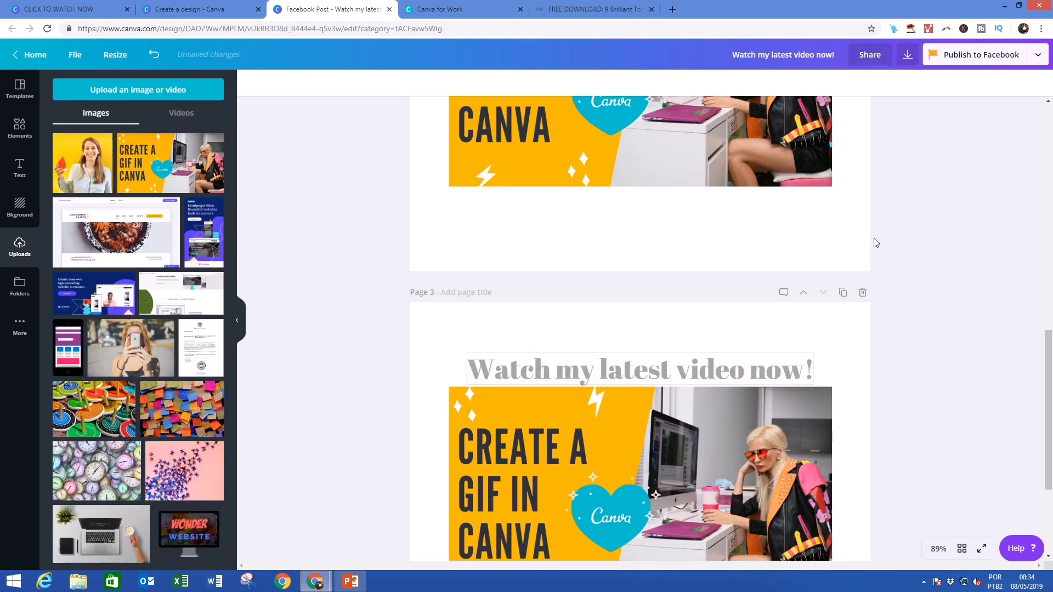
- Download the post as an Animated GIF with the Simple style at Fast speed
left_click(1039, 68)
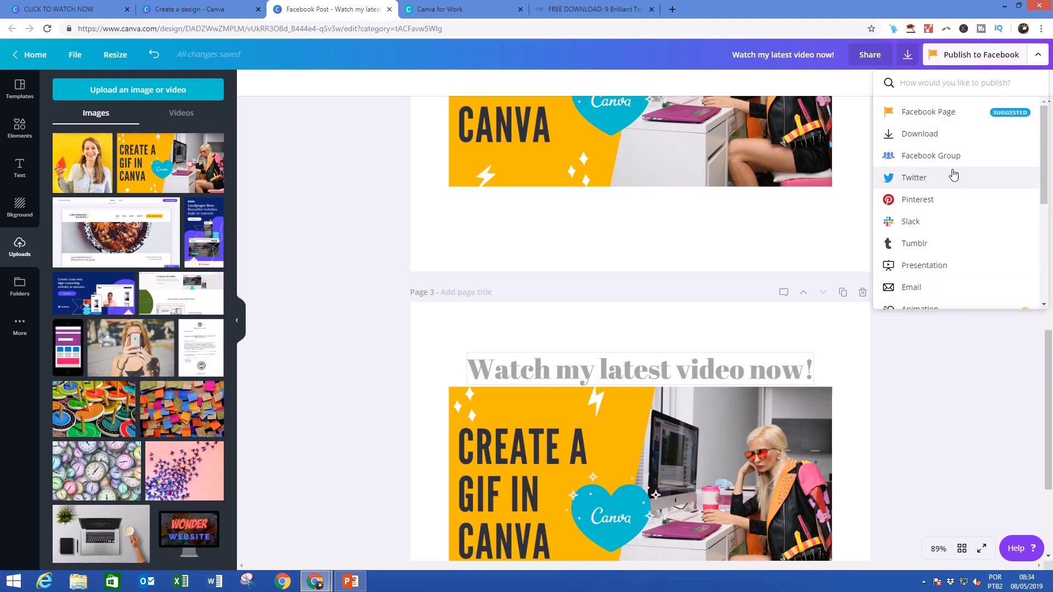
scroll(950, 197, "down", 3)
left_click(948, 210)
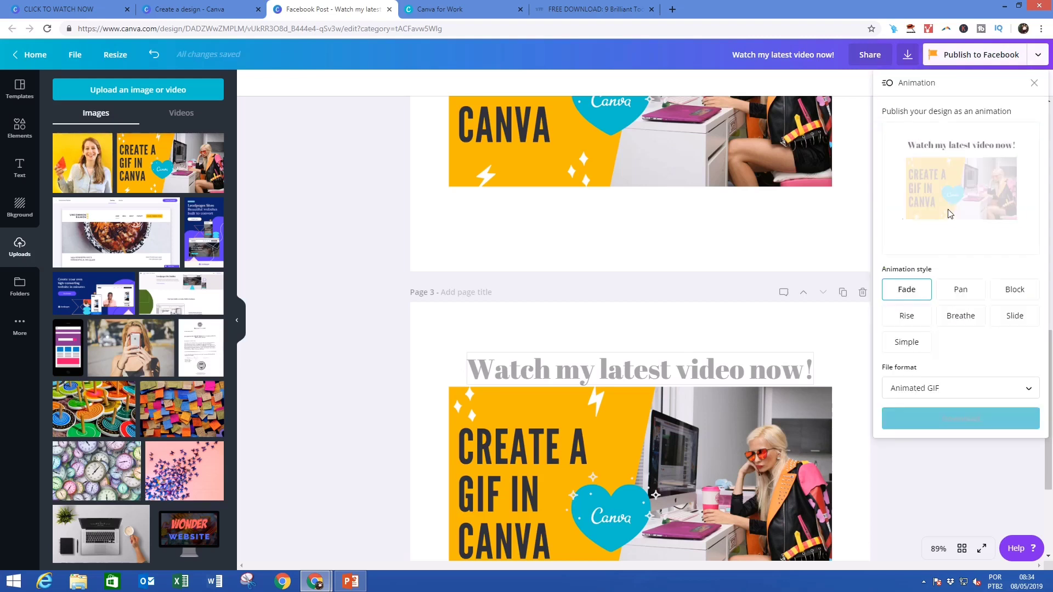
left_click(898, 346)
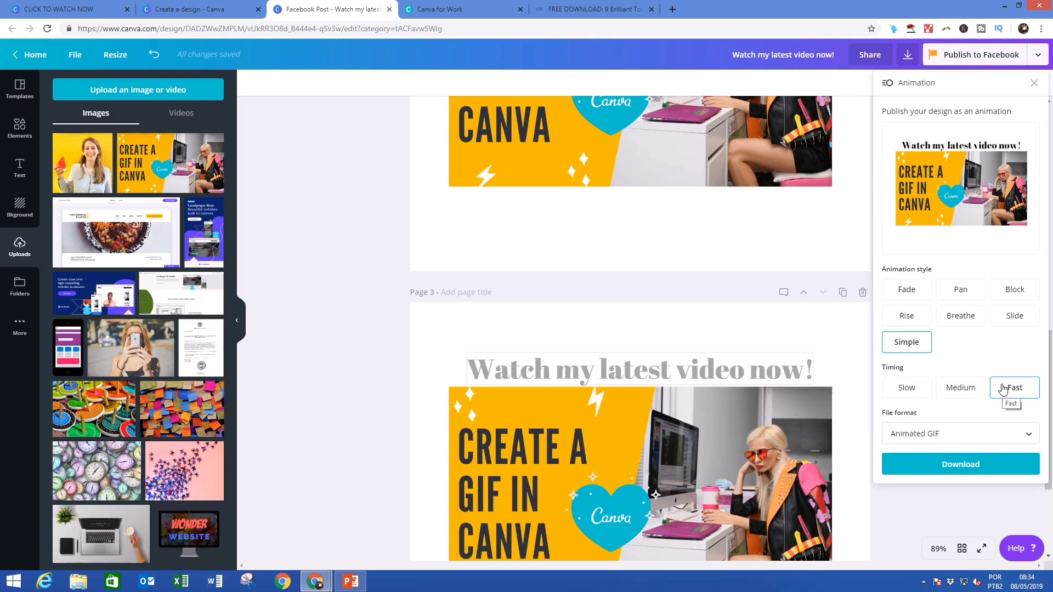
left_click(1002, 390)
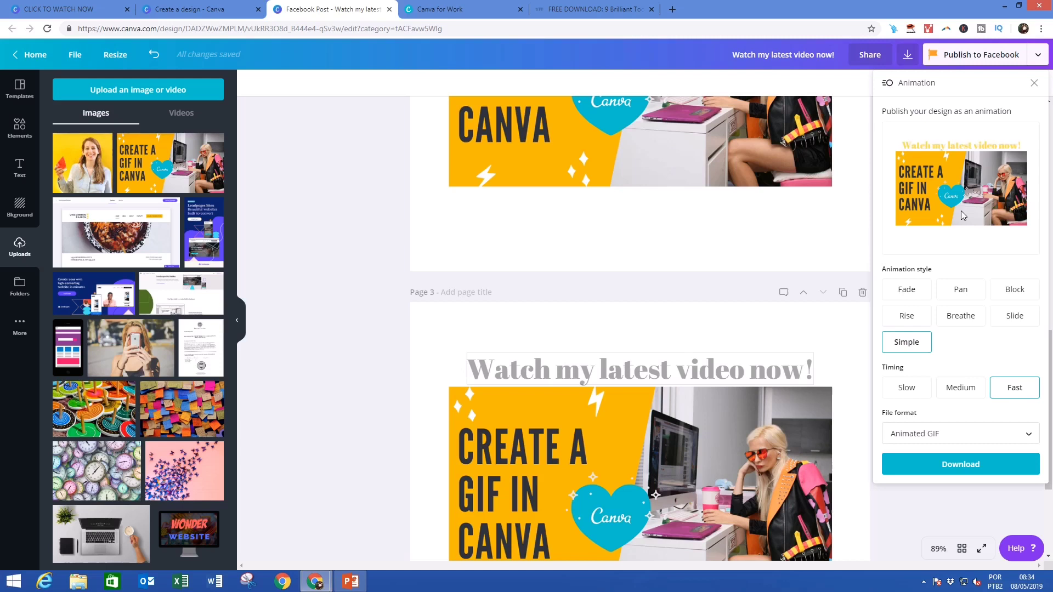
left_click(909, 434)
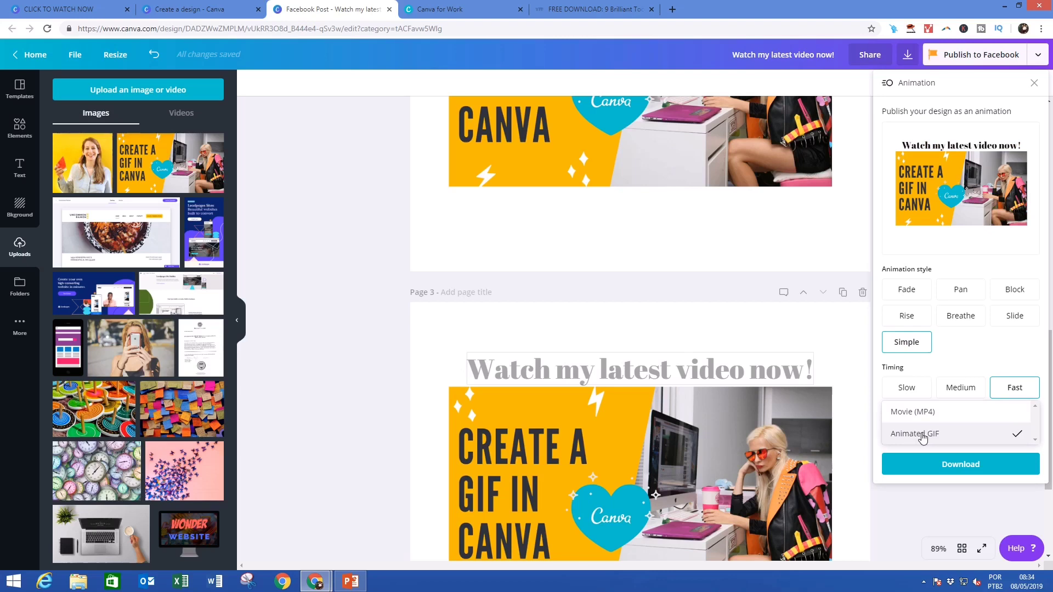
left_click(924, 436)
left_click(942, 465)
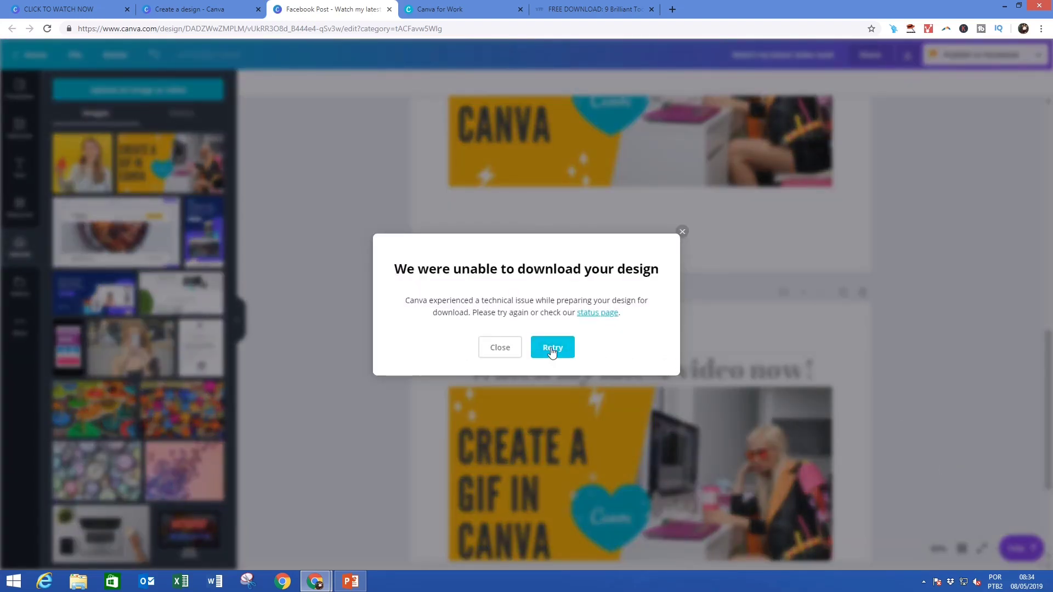
- Retry the failed download, then close the error dialog
left_click(559, 349)
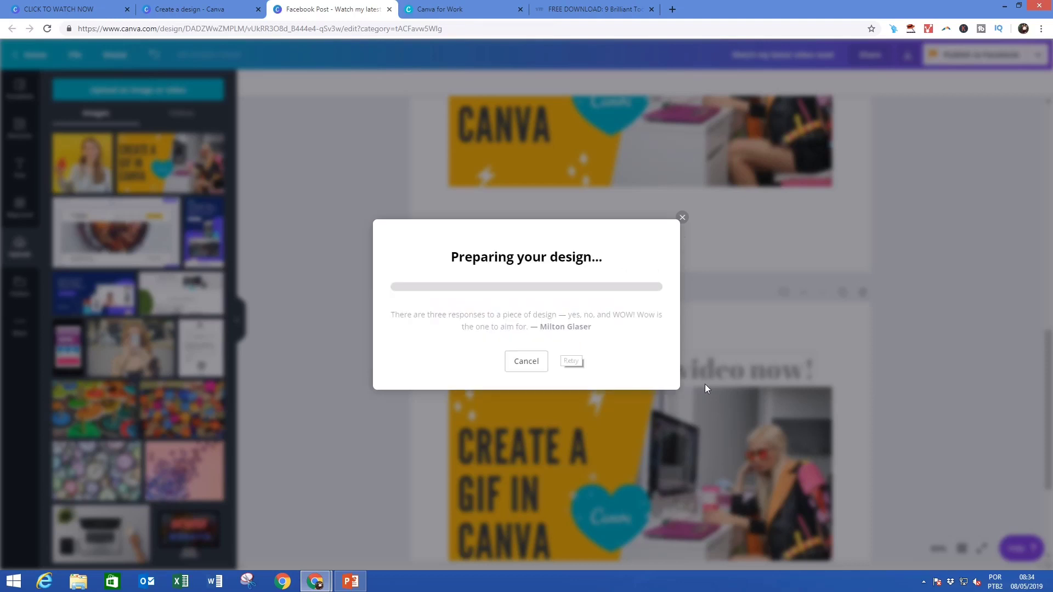
left_click(510, 348)
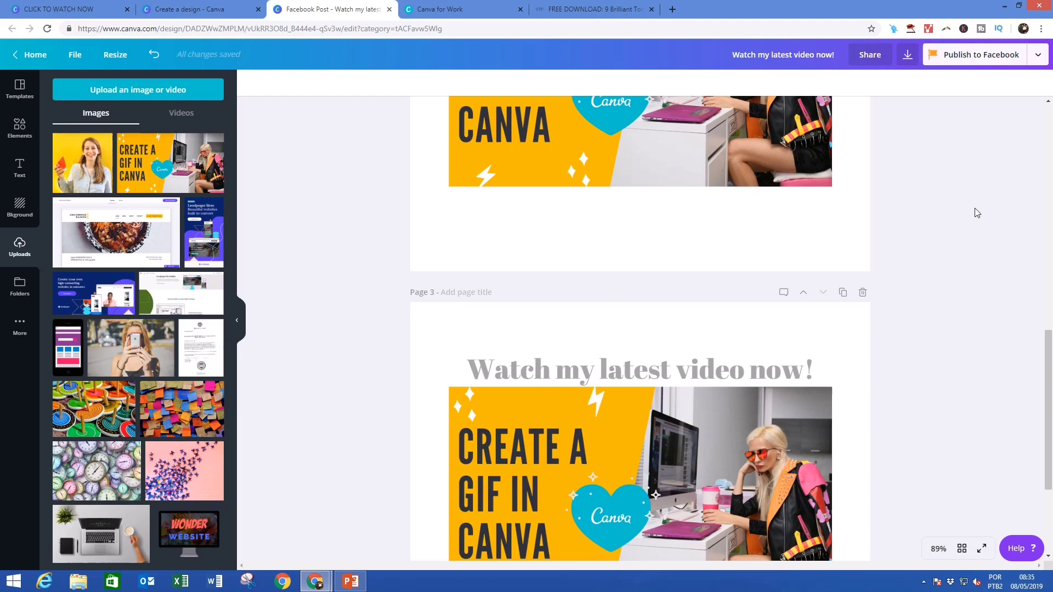
scroll(976, 213, "up", 3)
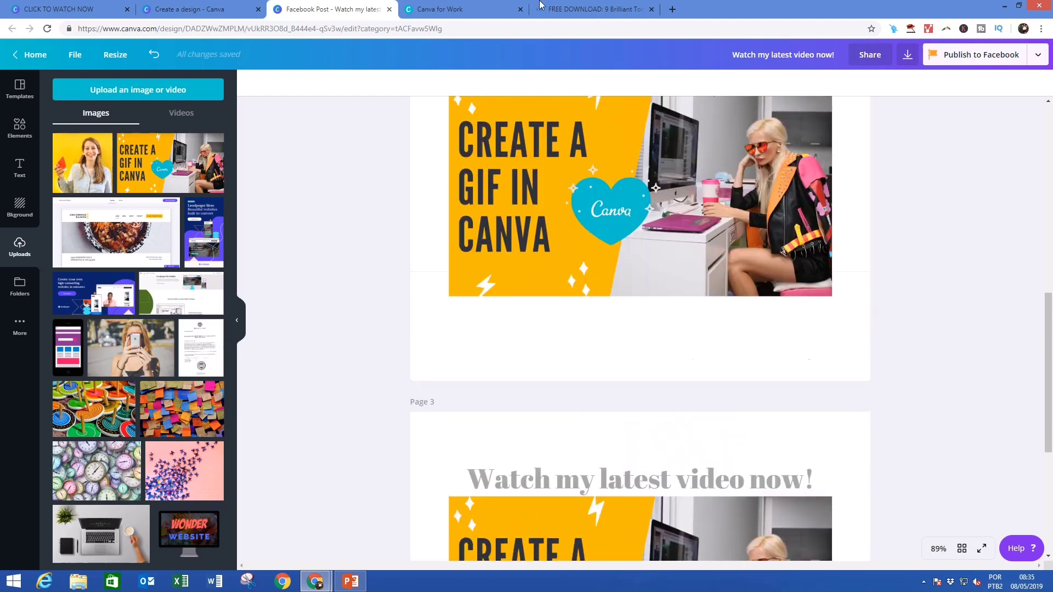
- Switch to the Create a design tab, then to the 'FREE DOWNLOAD: 9 Brilliant Tools' tab
key("ctrl+shift+Tab")
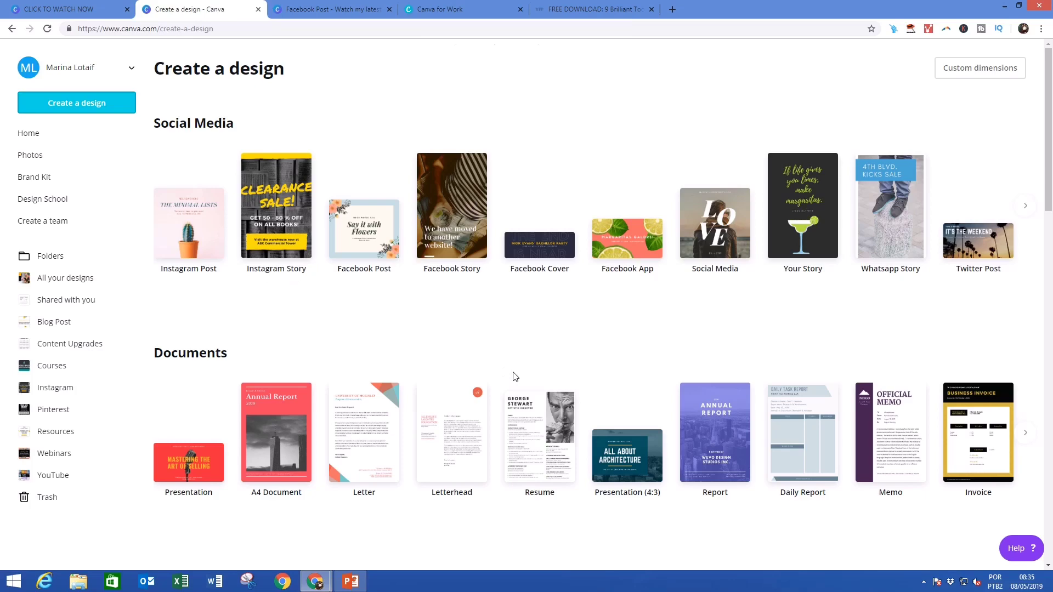
scroll(512, 376, "down", 1)
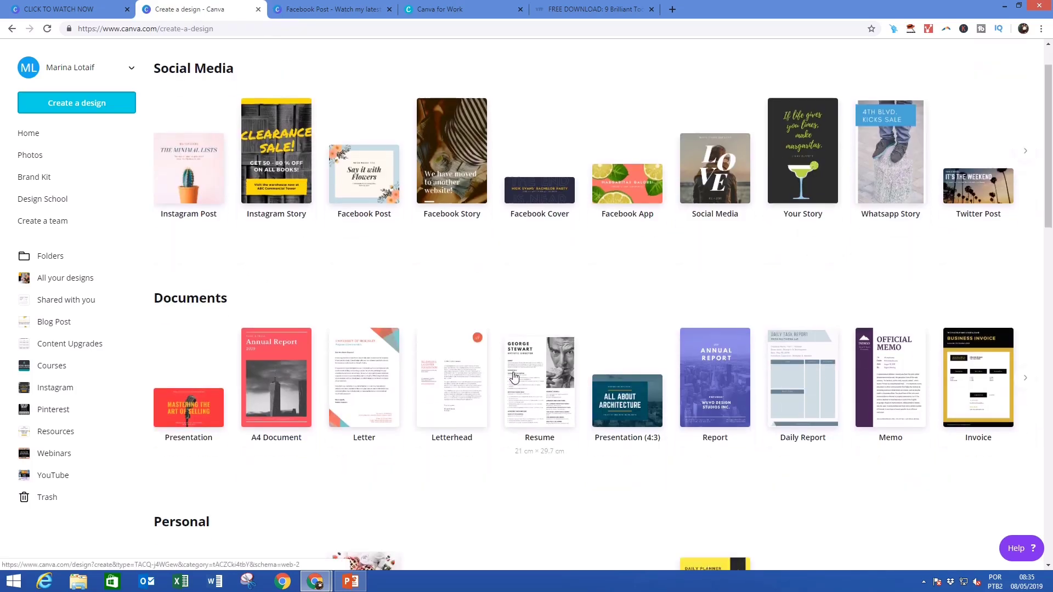
scroll(512, 376, "up", 1)
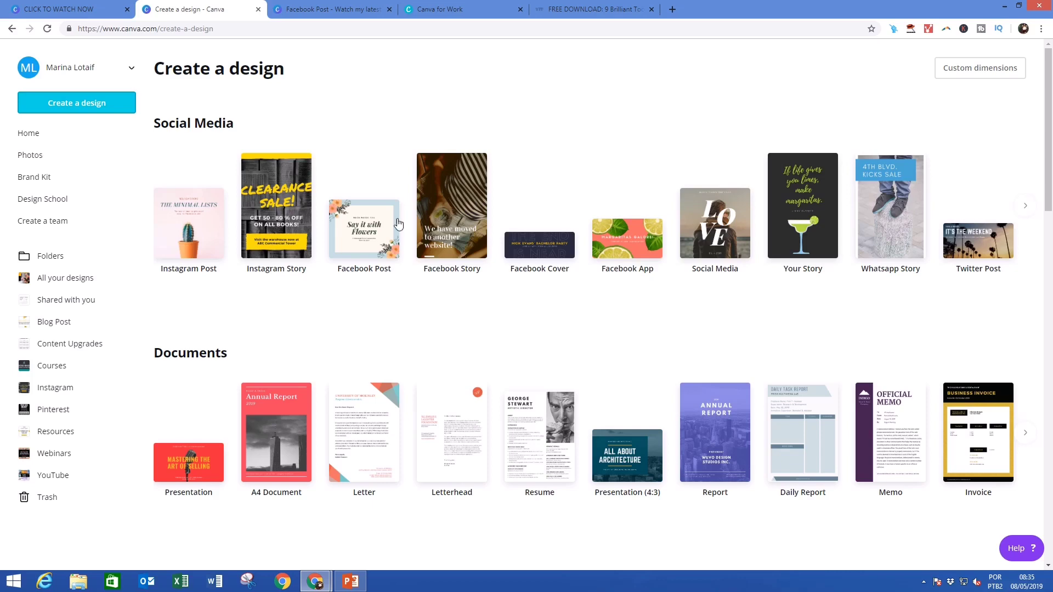
mouse_move(527, 3)
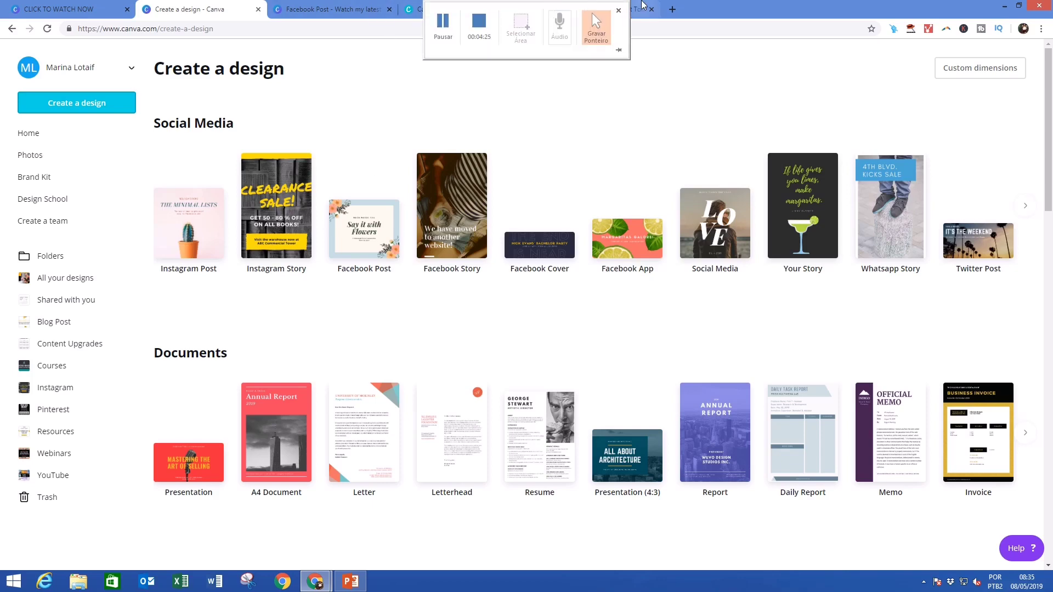
left_click(640, 8)
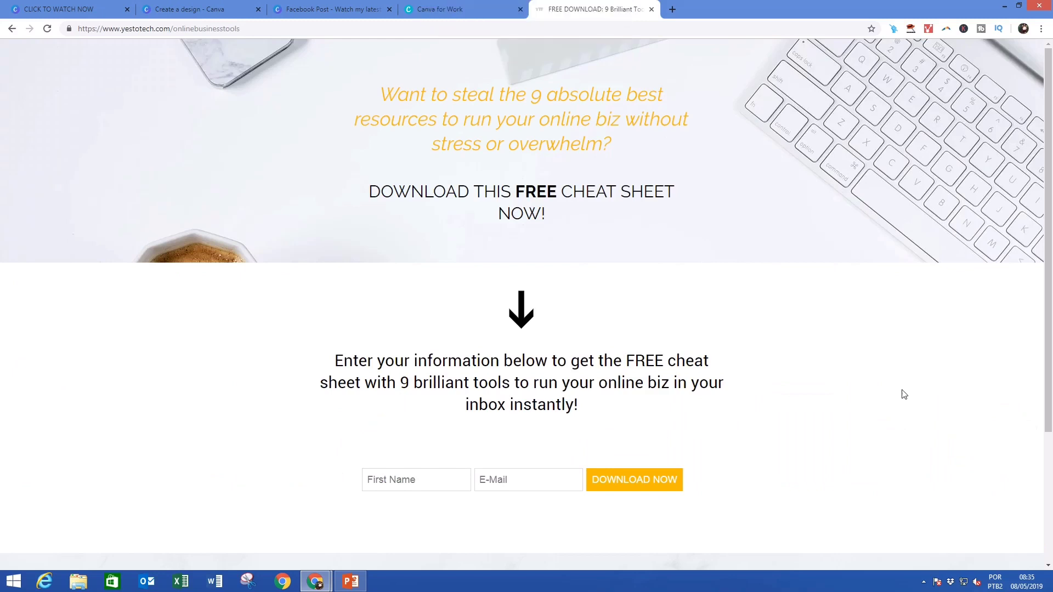
scroll(903, 395, "down", 1)
scroll(900, 392, "up", 1)
scroll(665, 323, "down", 1)
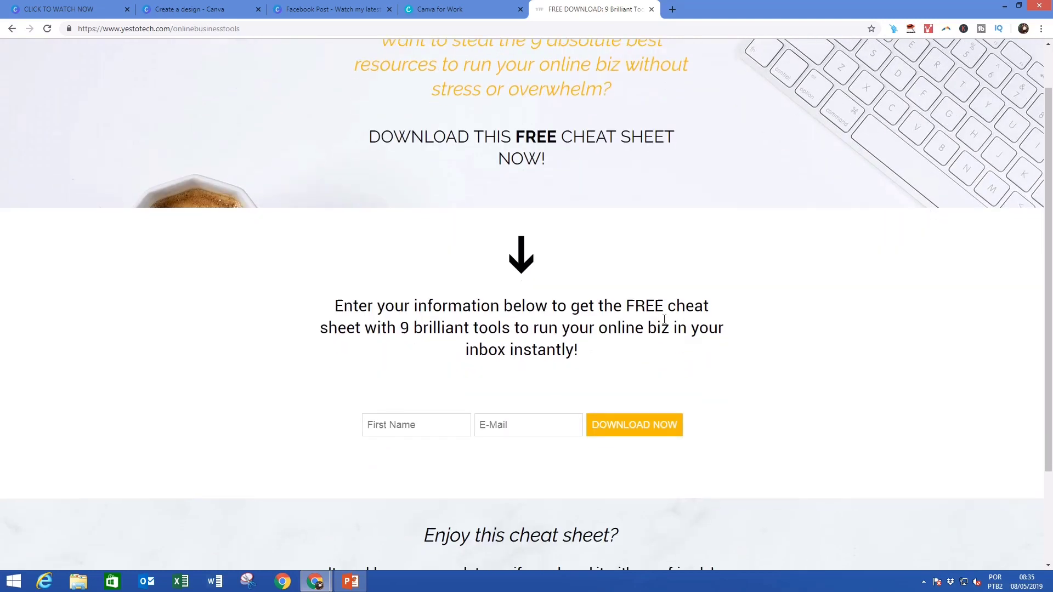
scroll(666, 321, "down", 1)
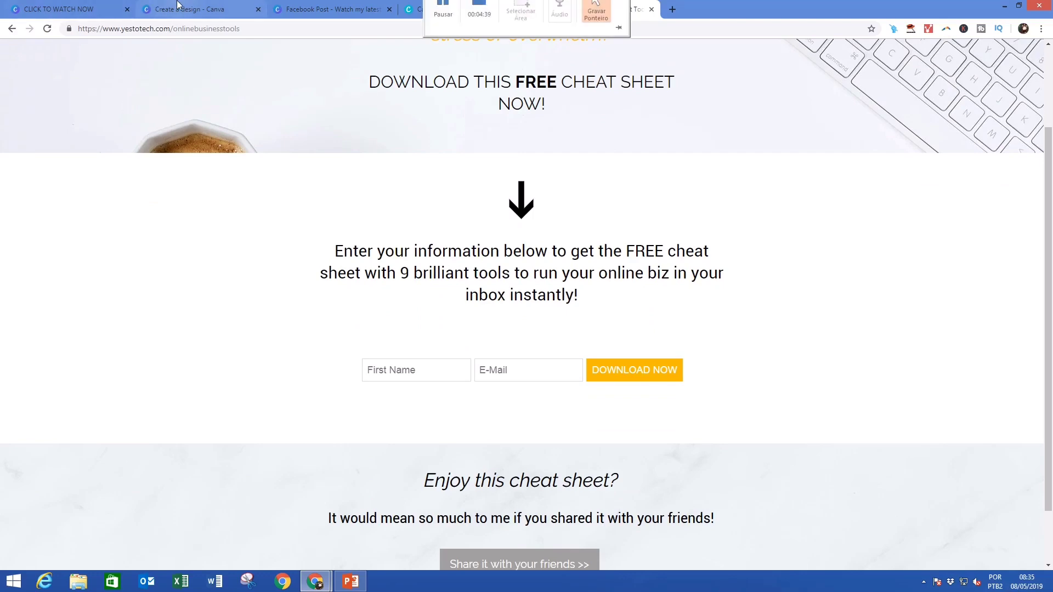
- Go back to the Create a design tab on the way to the Facebook Post
left_click(210, 9)
- On the CLICK TO WATCH NOW design, try Fade, Pan, Block, Rise and Breathe, then pick Slide animation
left_click(290, 7)
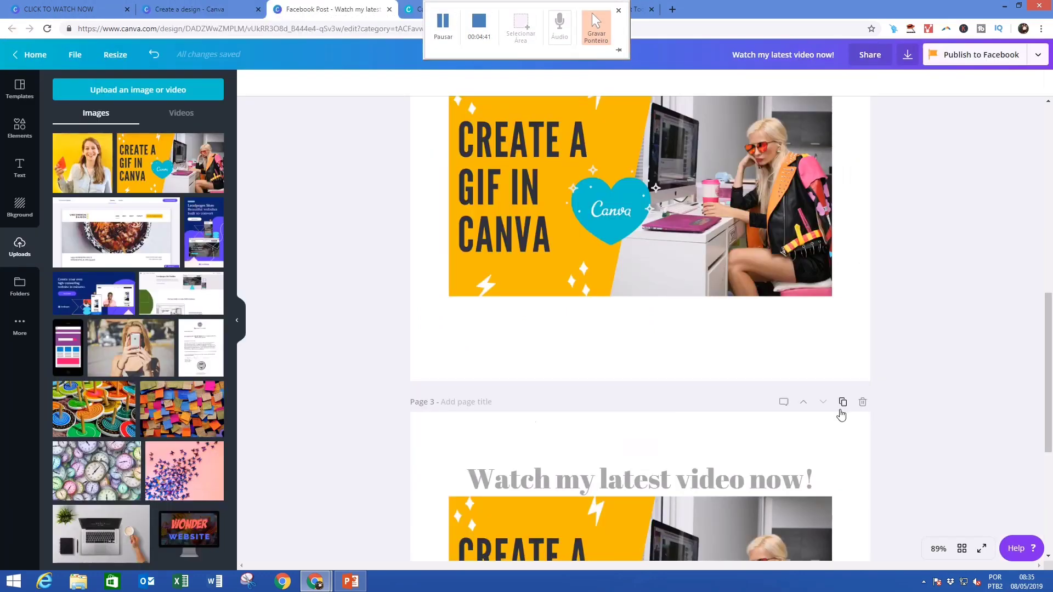
scroll(839, 412, "up", 2)
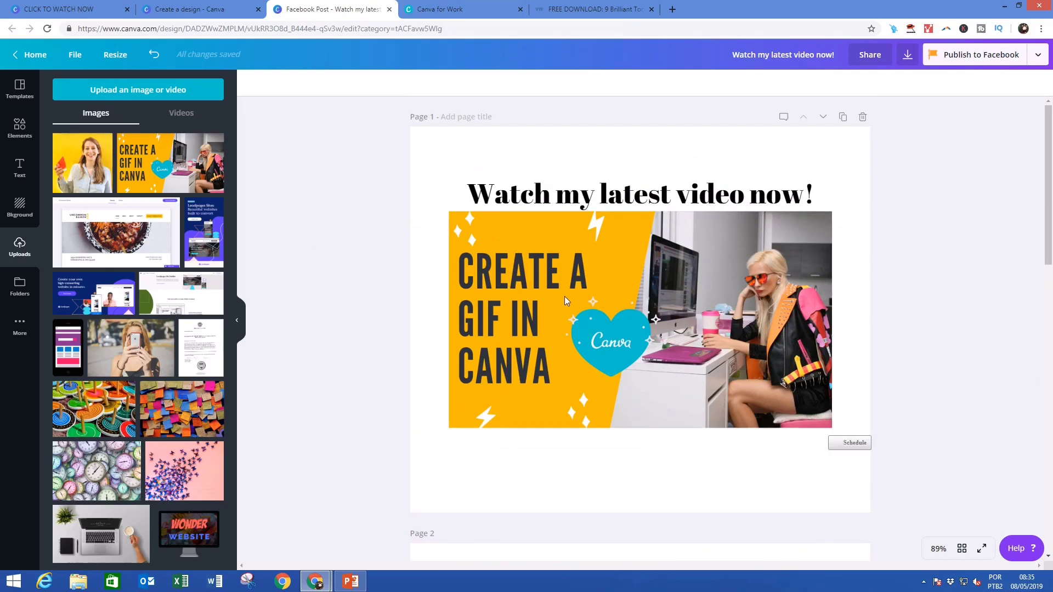
left_click(58, 10)
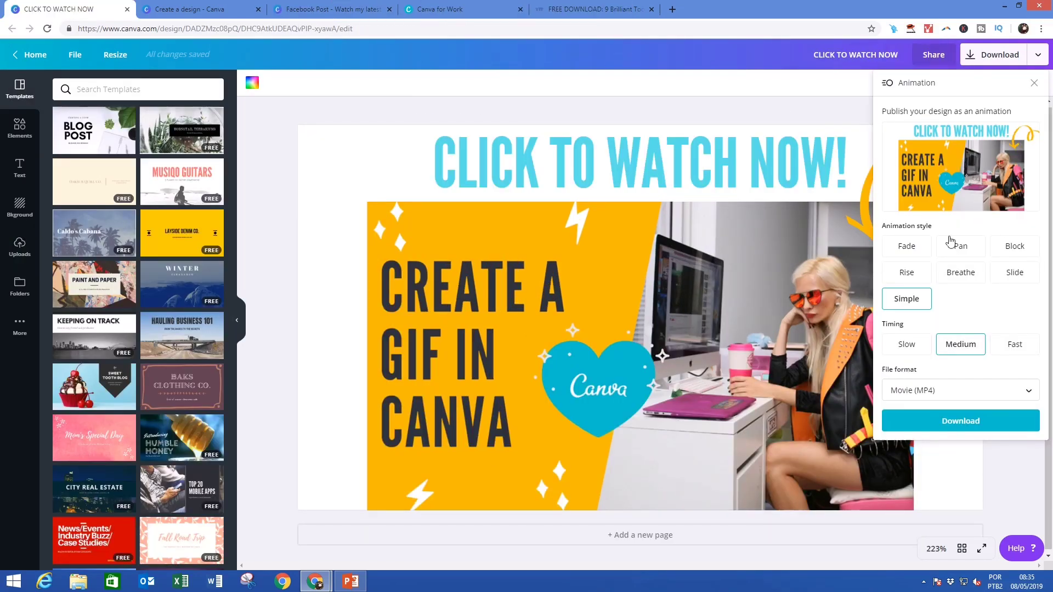
left_click(917, 246)
left_click(958, 252)
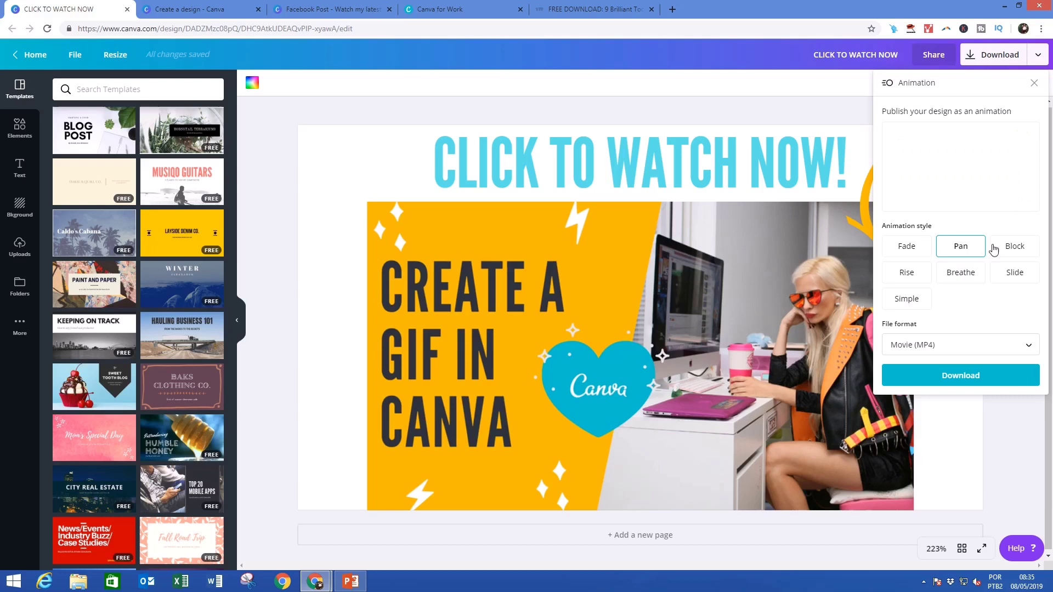
left_click(1012, 246)
left_click(909, 285)
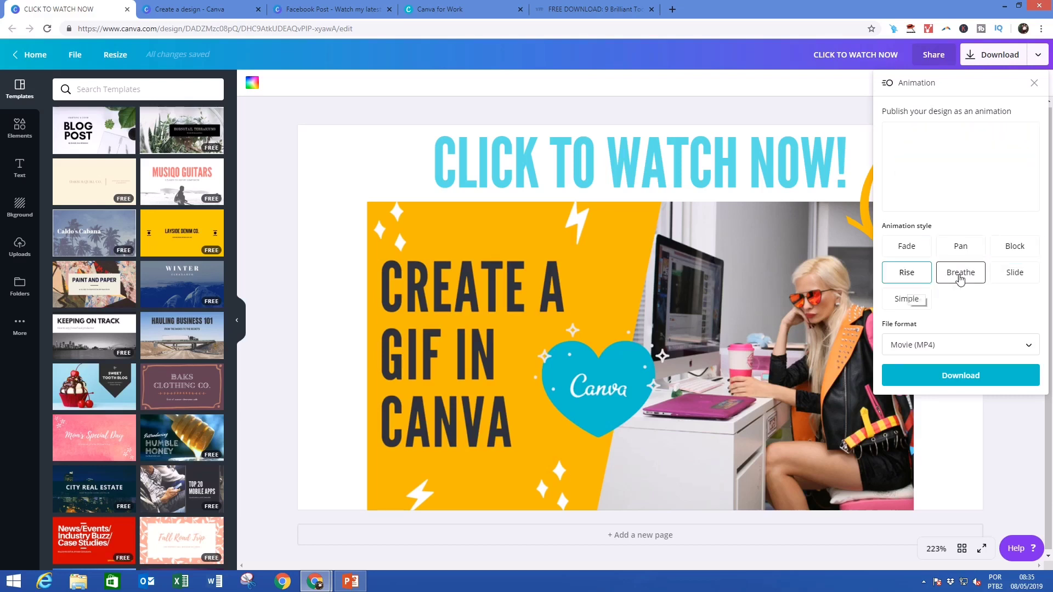
left_click(967, 278)
left_click(1015, 279)
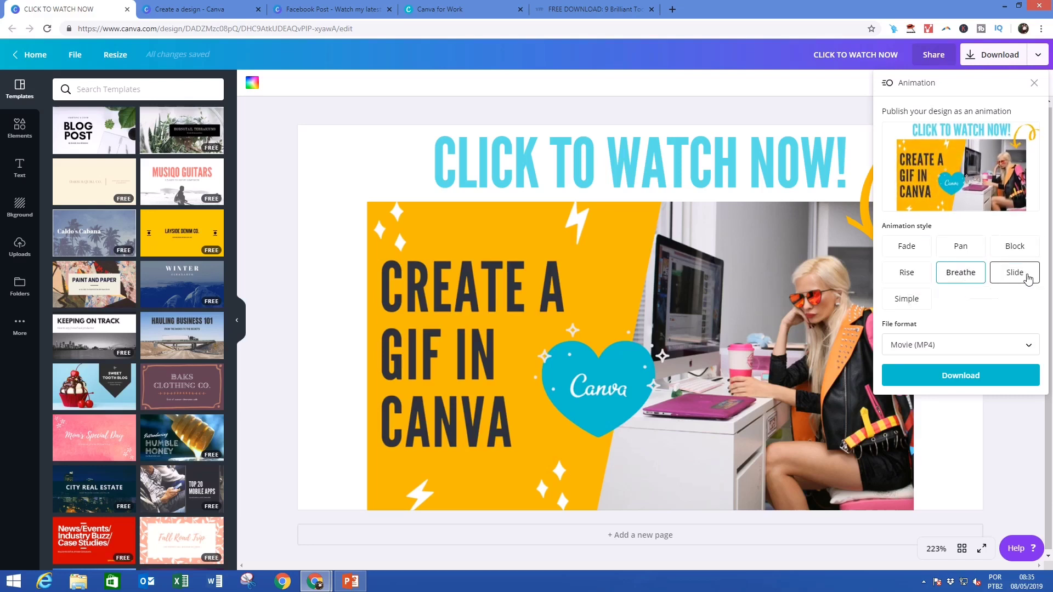